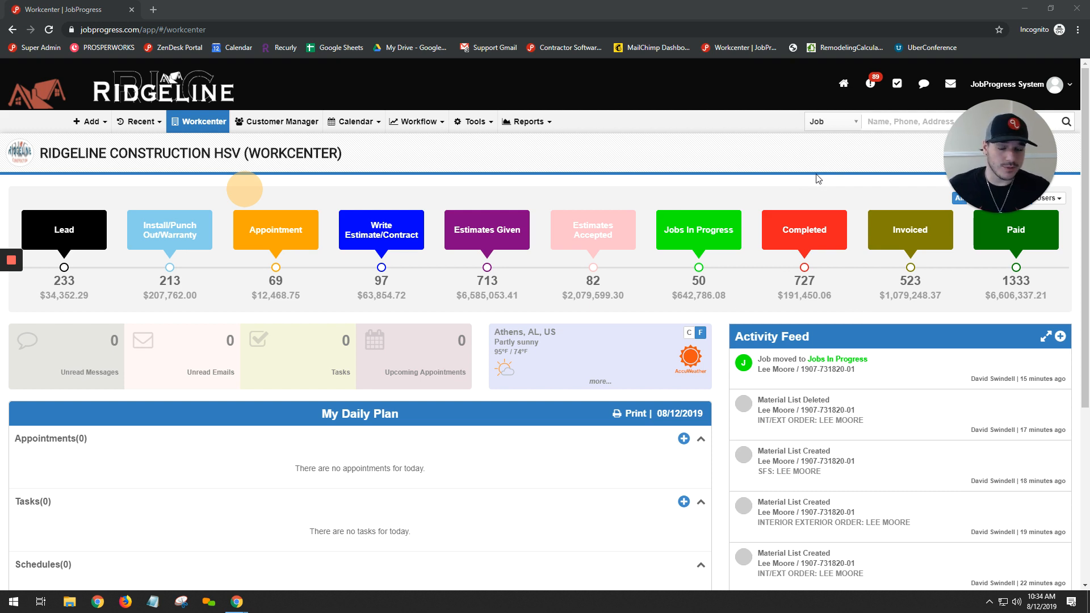
{"action": "left_click_drag", "start_coordinate": [85, 153], "coordinate": [185, 152]}
{"action": "left_click", "coordinate": [185, 152]}
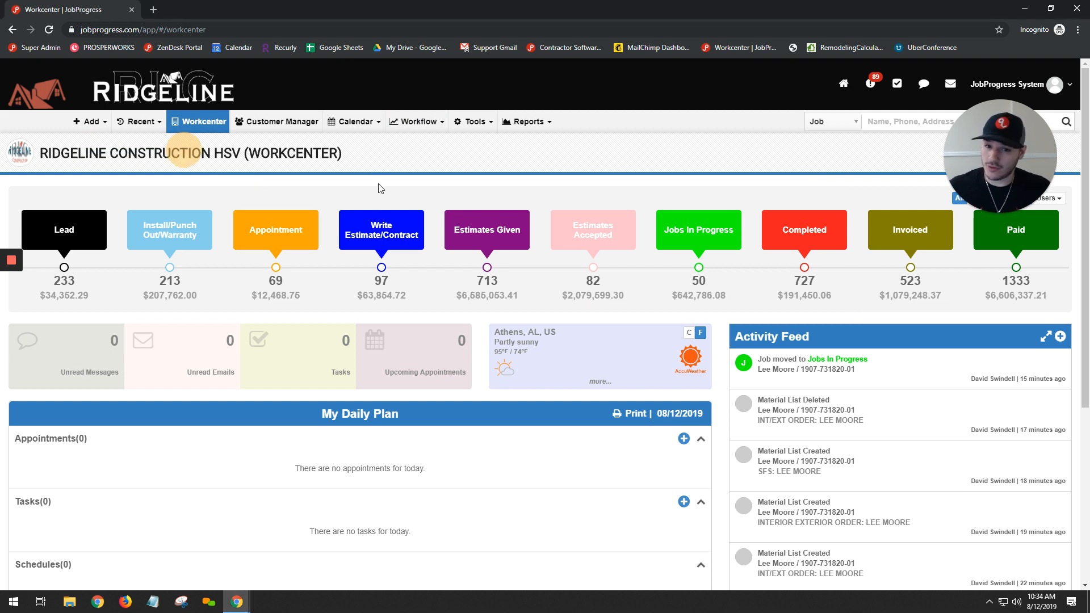
{"action": "left_click", "coordinate": [357, 153]}
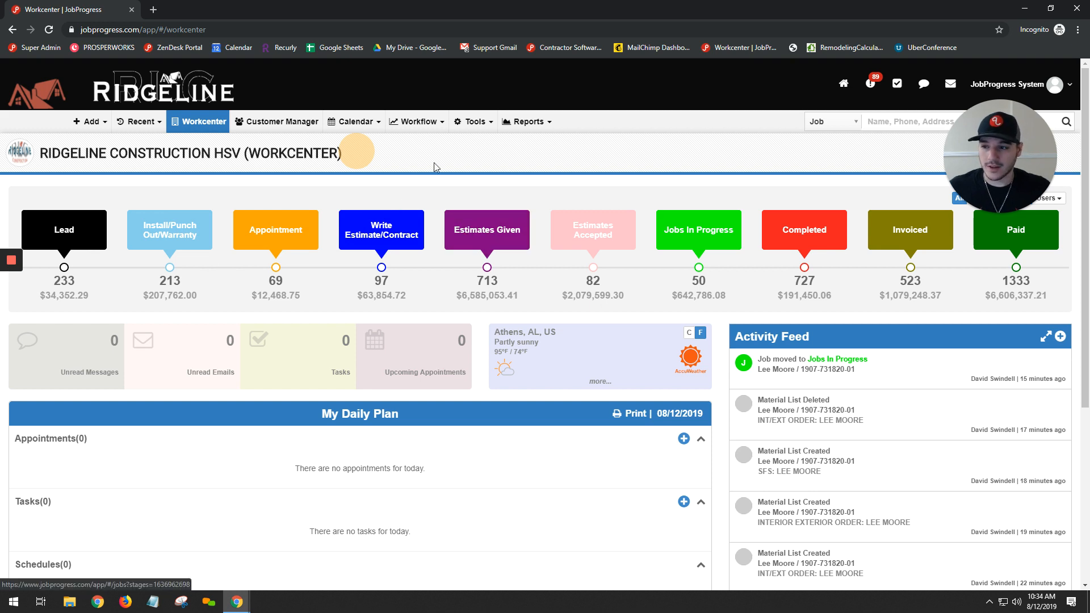
View the jobs in the Estimates Given stage with the Users filter expanded, and return to the Workcenter
{"action": "left_click", "coordinate": [504, 236]}
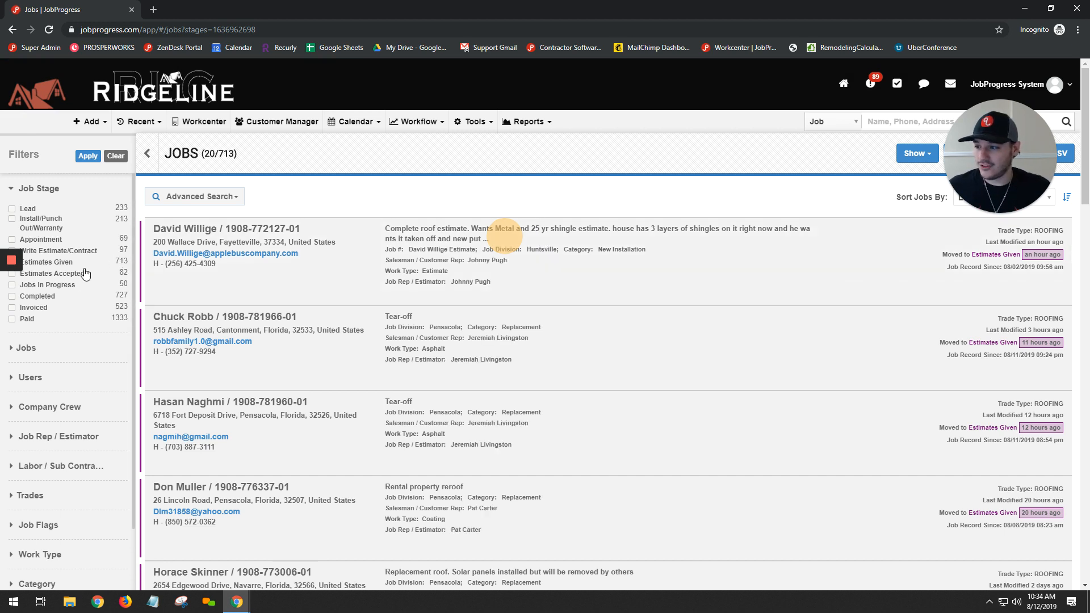
{"action": "scroll", "coordinate": [66, 318], "scroll_direction": "down", "scroll_amount": 1}
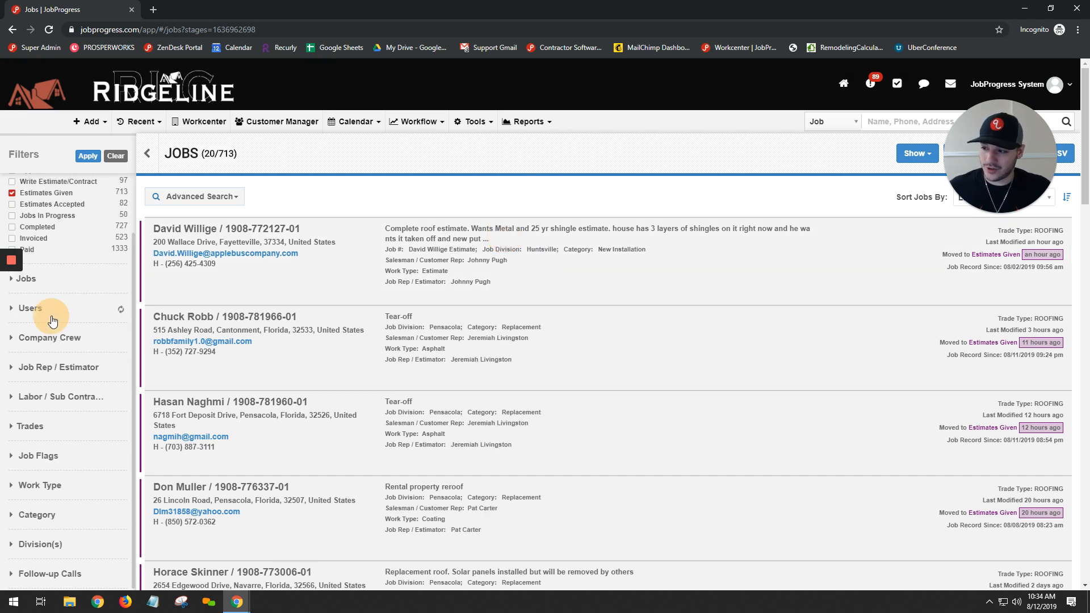
{"action": "left_click", "coordinate": [59, 311]}
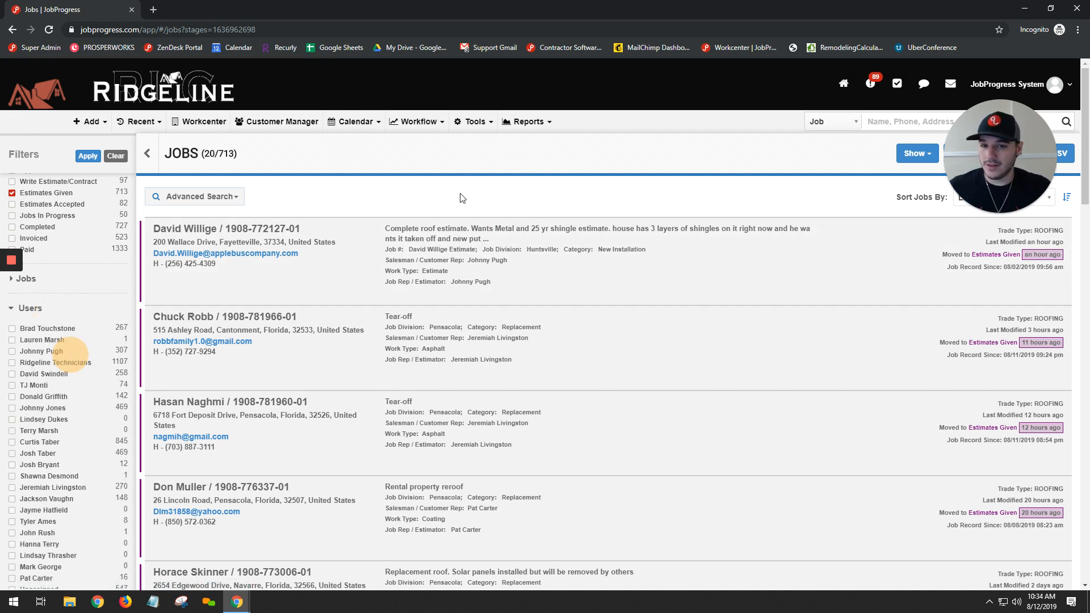
{"action": "left_click", "coordinate": [61, 84]}
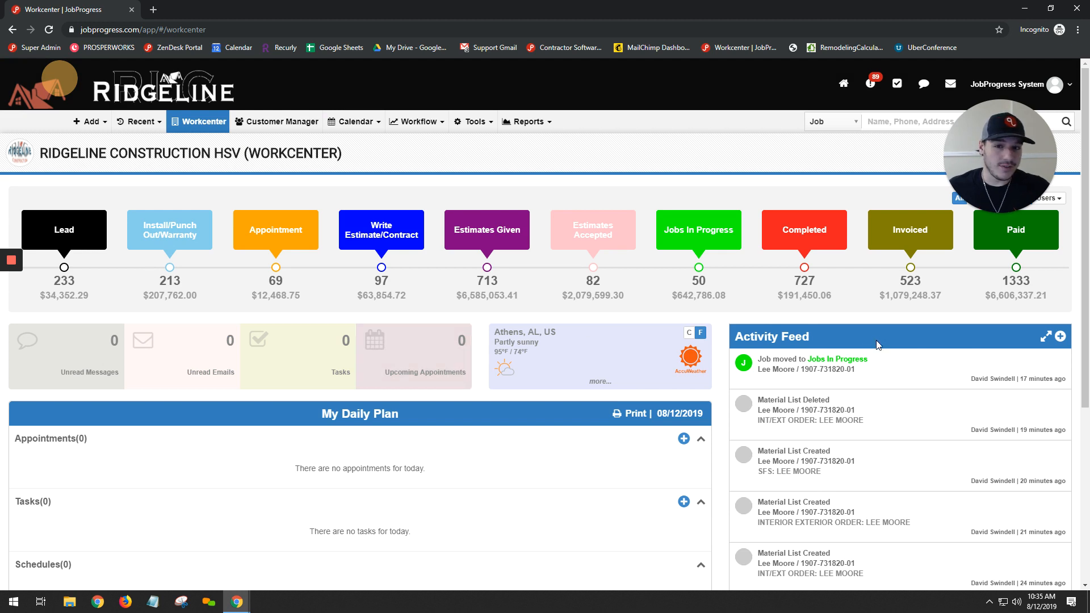
Expand the Activity Feed and look through the appointments, tasks and schedules in My Daily Plan
{"action": "left_click", "coordinate": [1046, 336]}
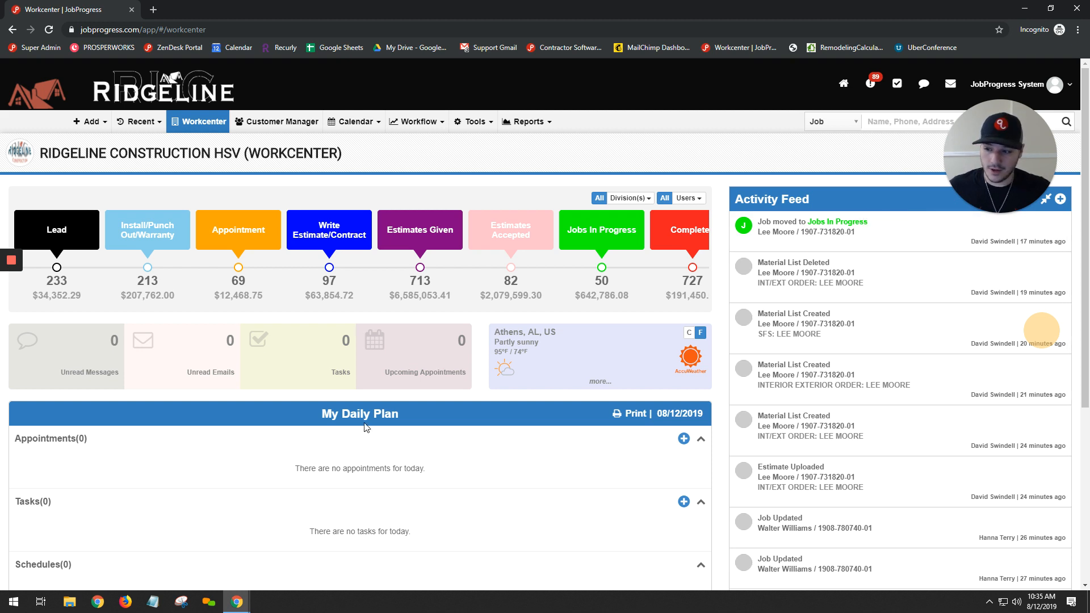
{"action": "scroll", "coordinate": [367, 427], "scroll_direction": "down", "scroll_amount": 1}
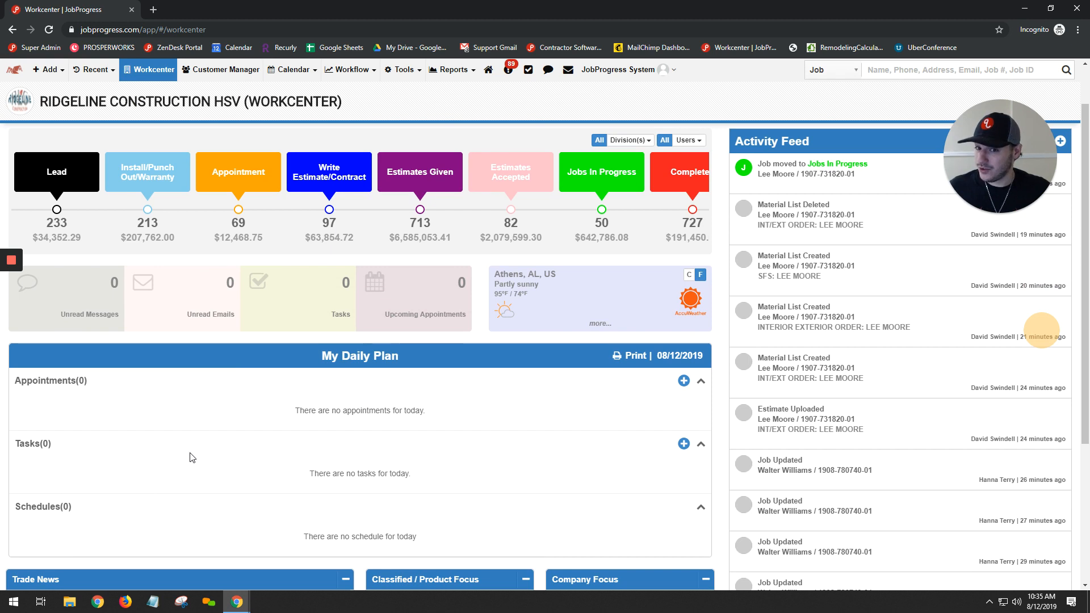
{"action": "scroll", "coordinate": [192, 458], "scroll_direction": "up", "scroll_amount": 1}
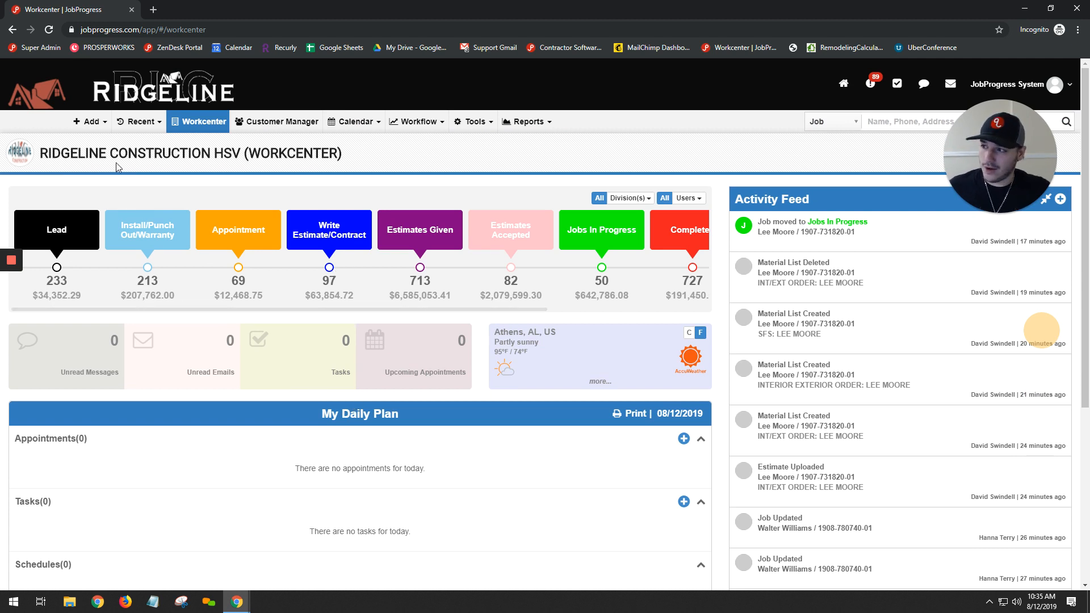
Start a new prospect/customer record and add a job to it
{"action": "left_click", "coordinate": [93, 122]}
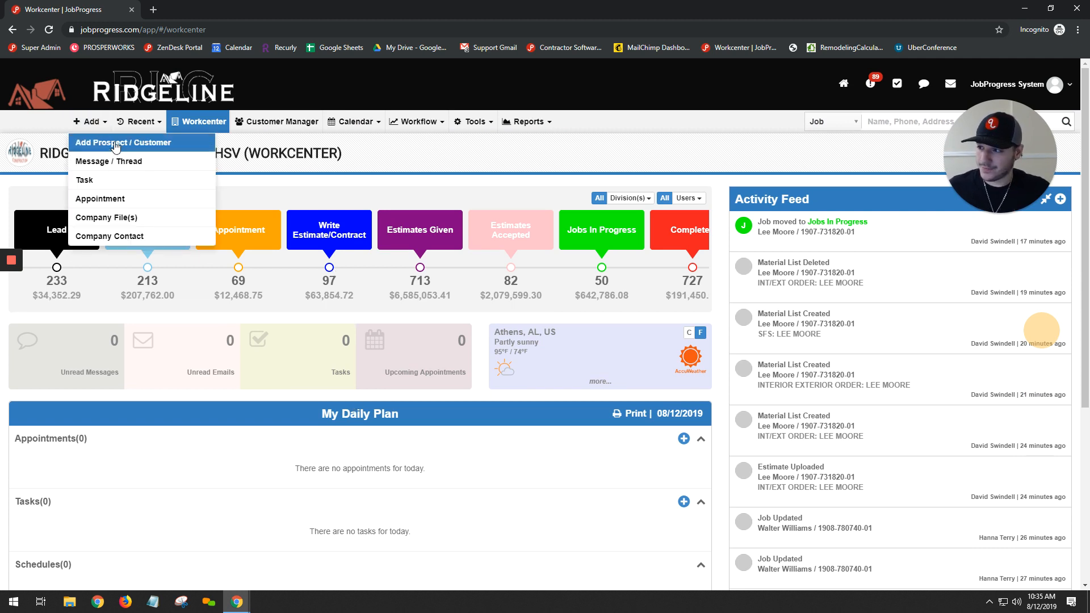
{"action": "left_click", "coordinate": [113, 141]}
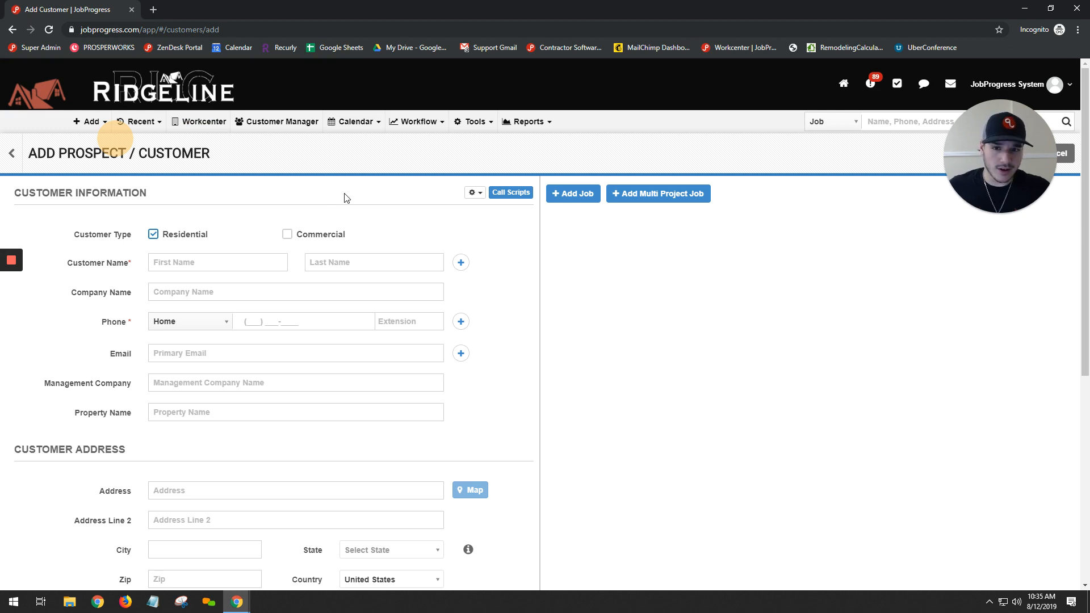
{"action": "left_click", "coordinate": [551, 196]}
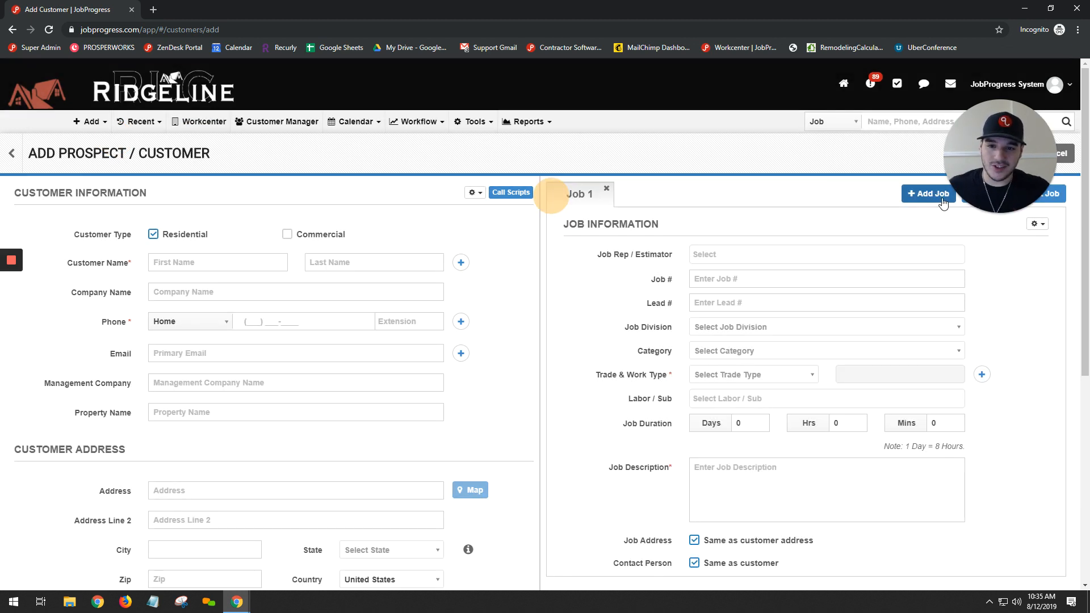
Try adding two more job entries and removing them, leaving one blank job on the record
{"action": "left_click", "coordinate": [934, 195]}
{"action": "left_click", "coordinate": [905, 195]}
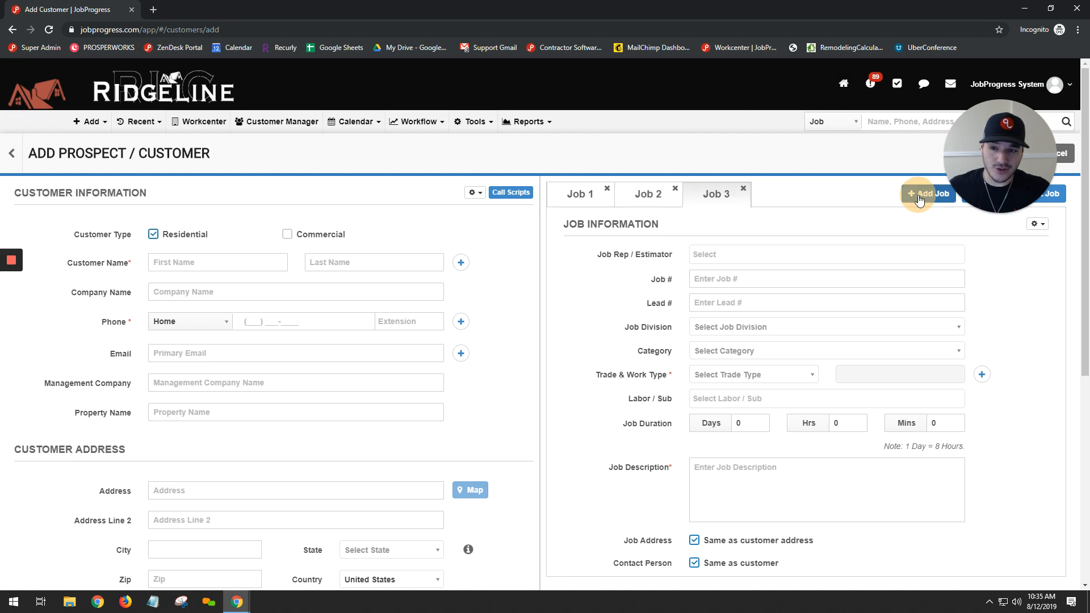
{"action": "left_click", "coordinate": [743, 188]}
{"action": "left_click", "coordinate": [674, 189]}
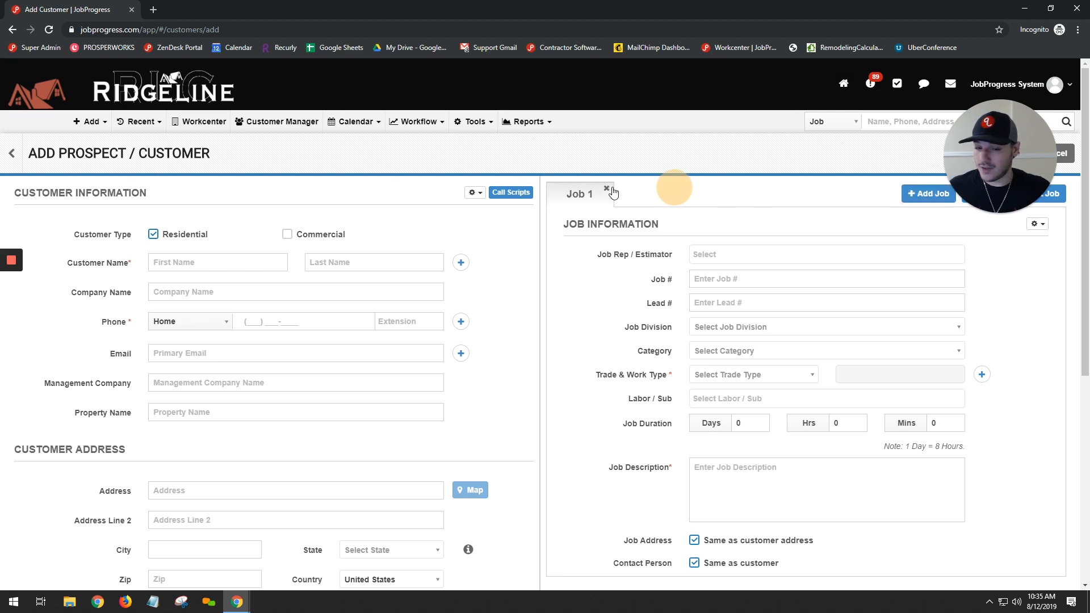
{"action": "left_click", "coordinate": [608, 190]}
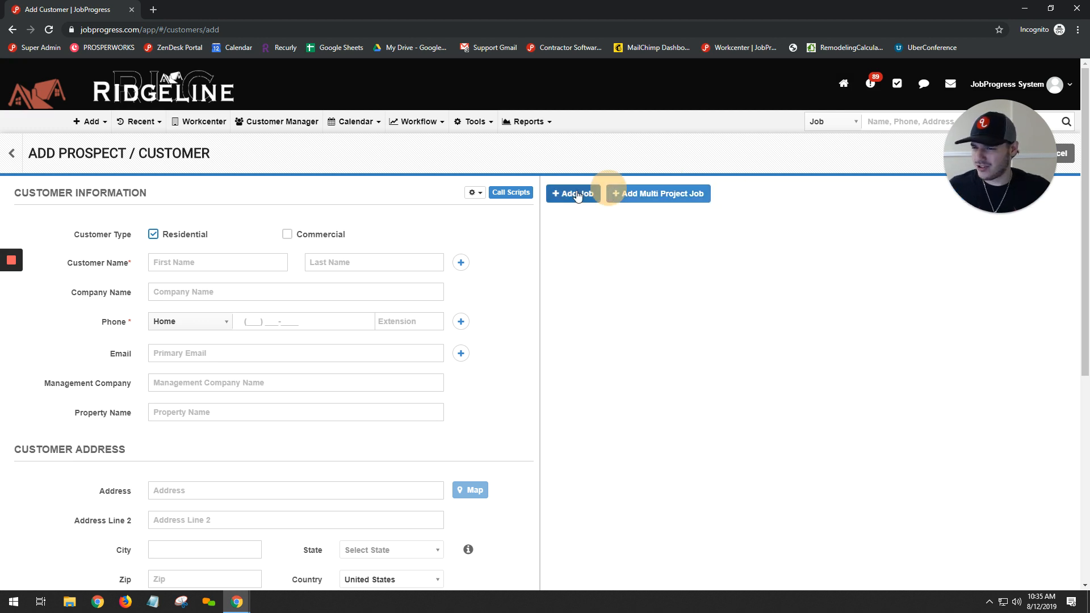
{"action": "left_click", "coordinate": [576, 194]}
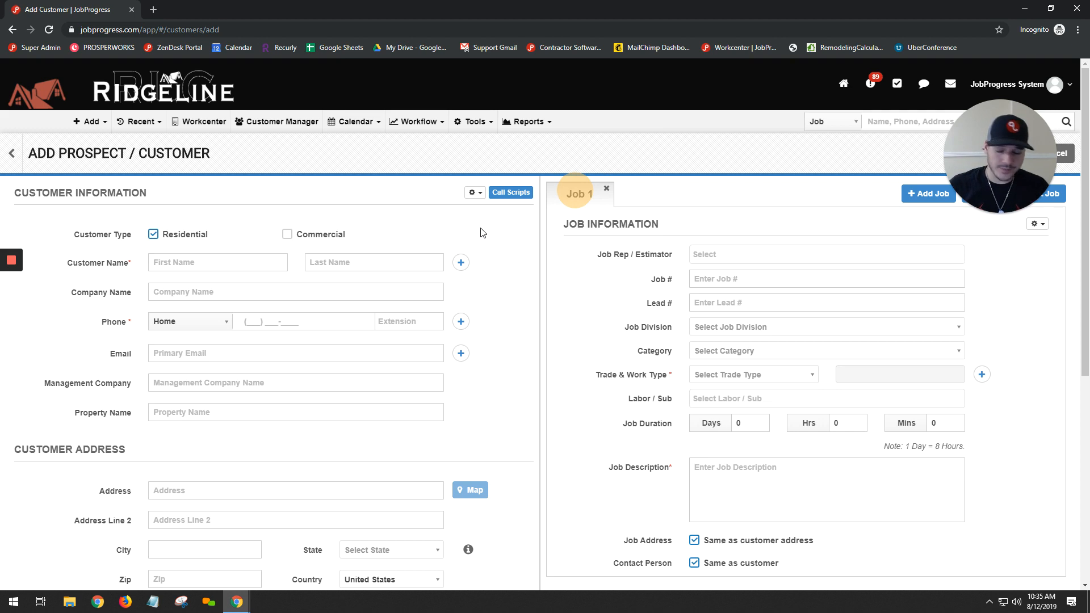
Enter the customer's first and last name and set the company name to Jobprogress
{"action": "left_click", "coordinate": [193, 260]}
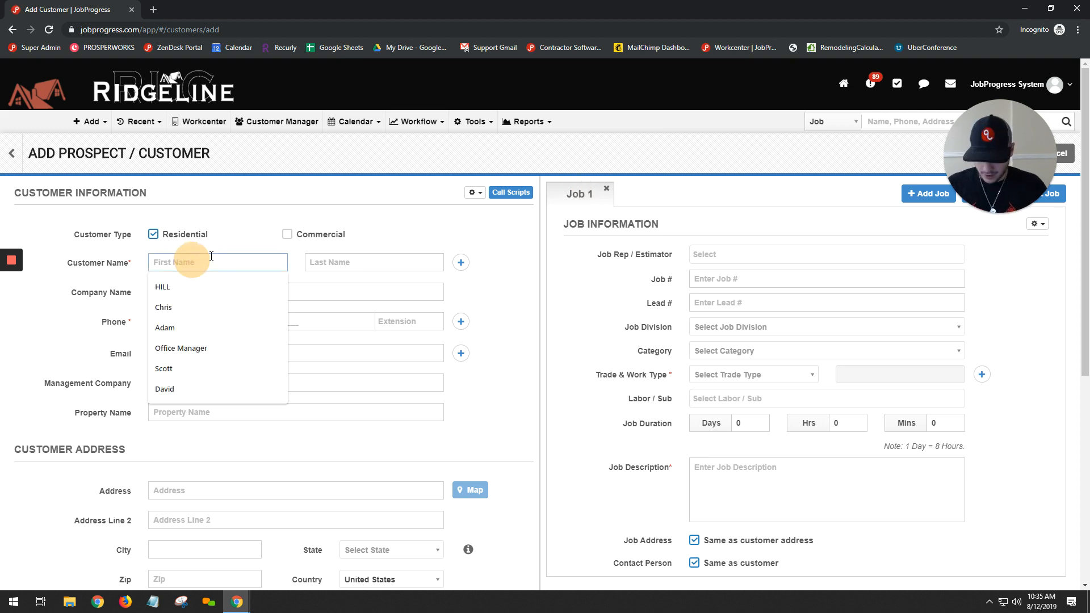
{"action": "key", "text": "Tab"}
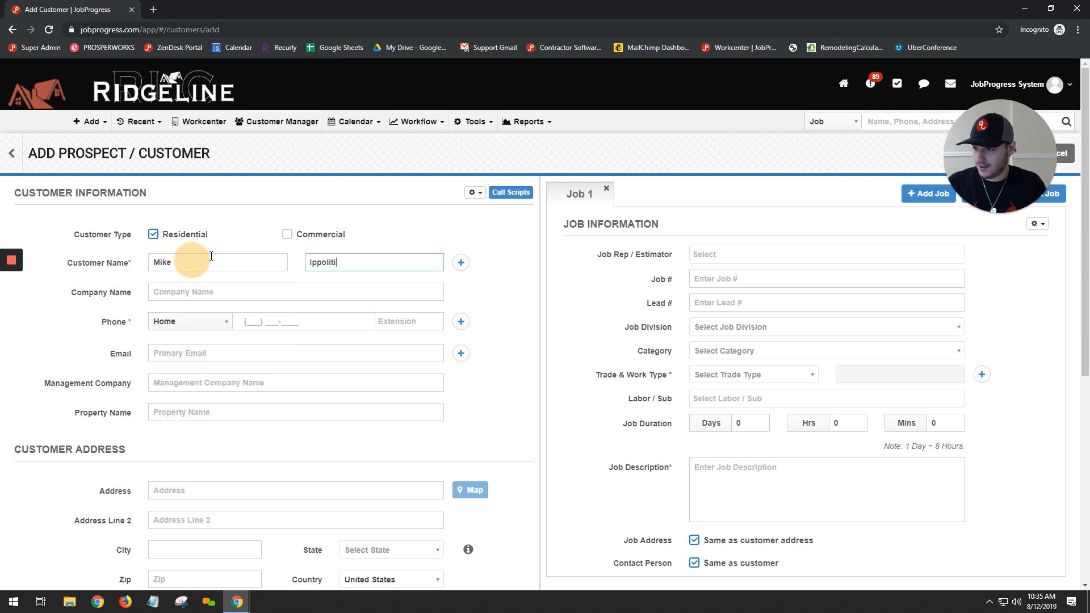
{"action": "key", "text": "Tab"}
{"action": "type", "text": "Jo"}
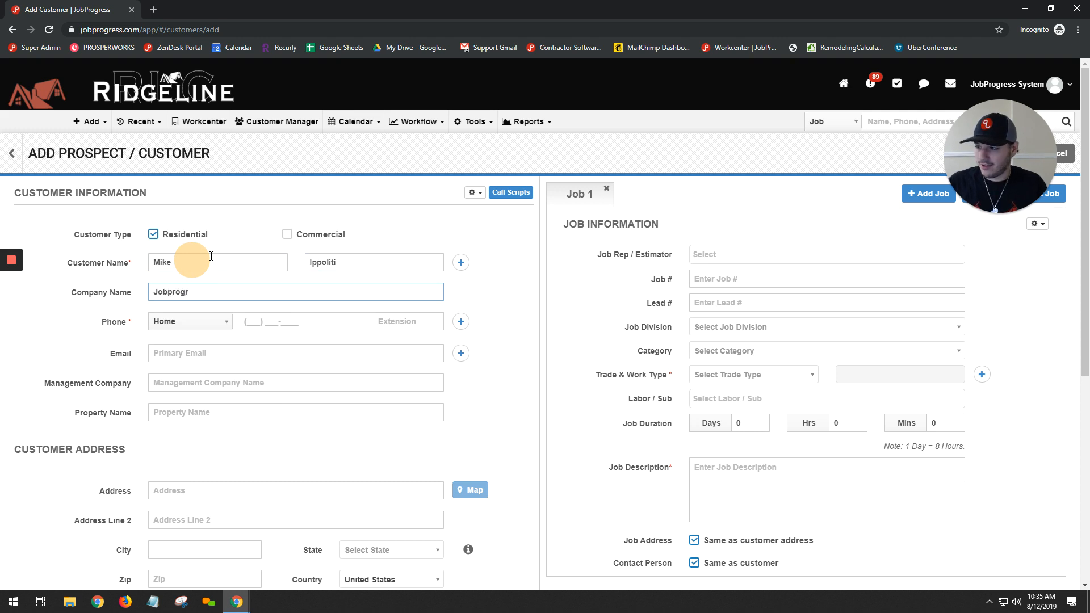
{"action": "type", "text": "bprogress"}
Enter the customer's home phone number
{"action": "key", "text": "Tab"}
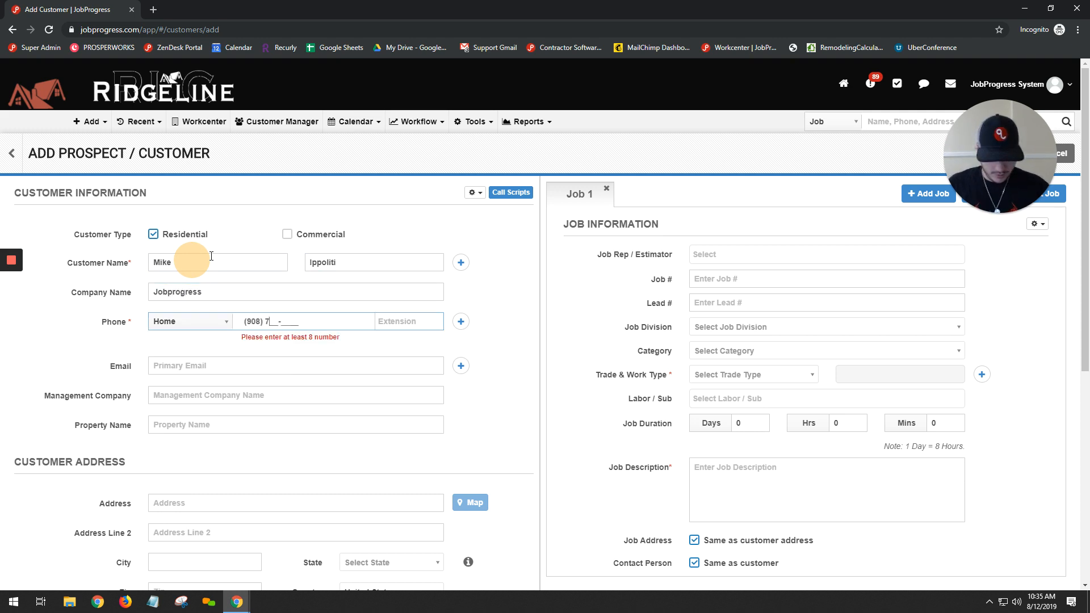
{"action": "key", "text": "Tab"}
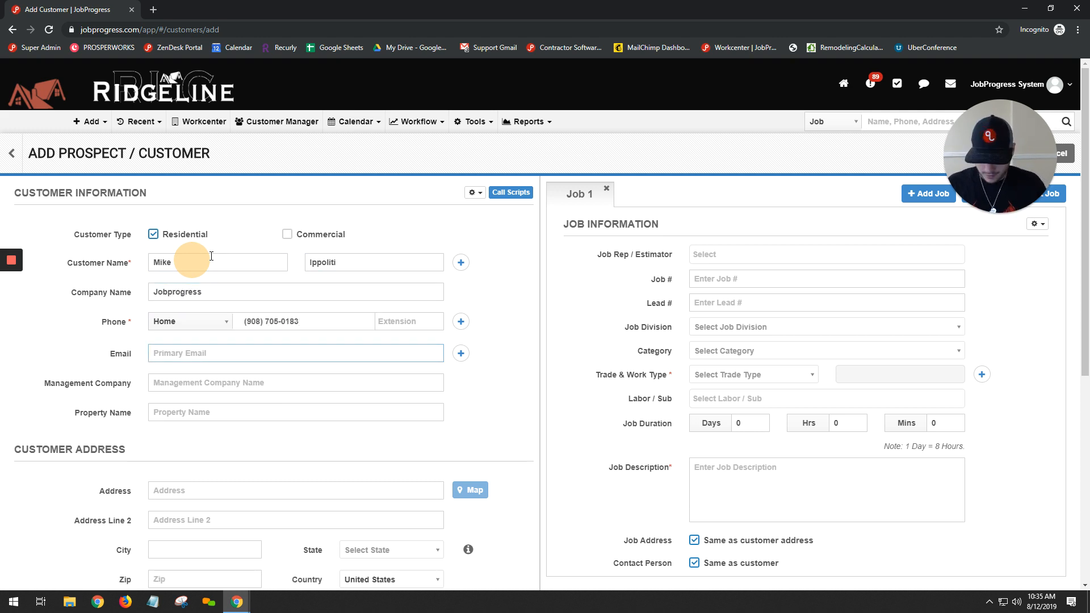
Fill in the customer's primary email from the saved suggestion and collapse the list of matching customers
{"action": "key", "text": "Down"}
{"action": "key", "text": "Return"}
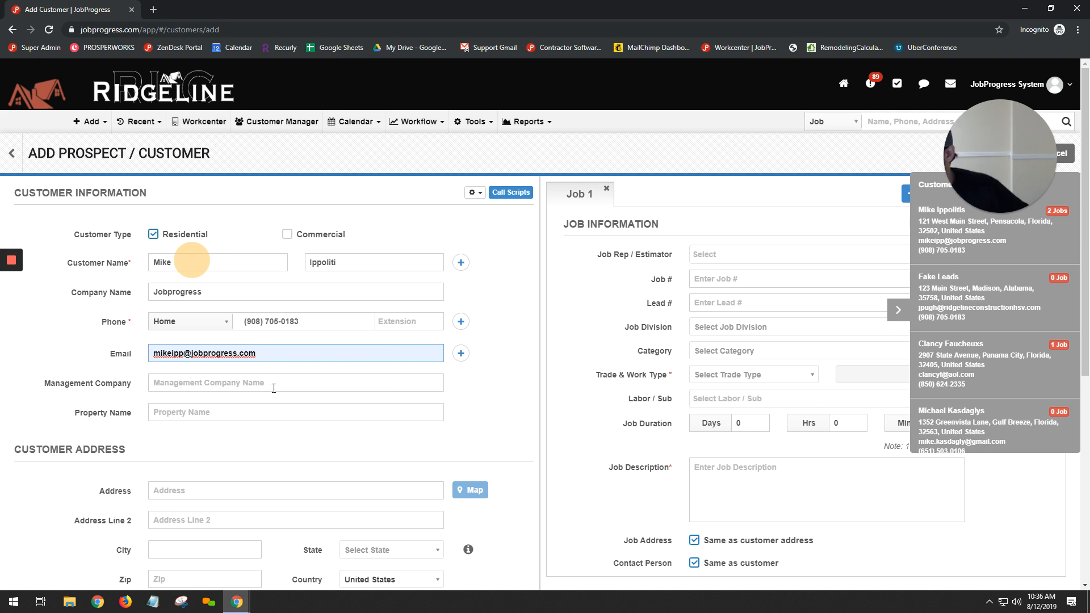
{"action": "left_click", "coordinate": [257, 386]}
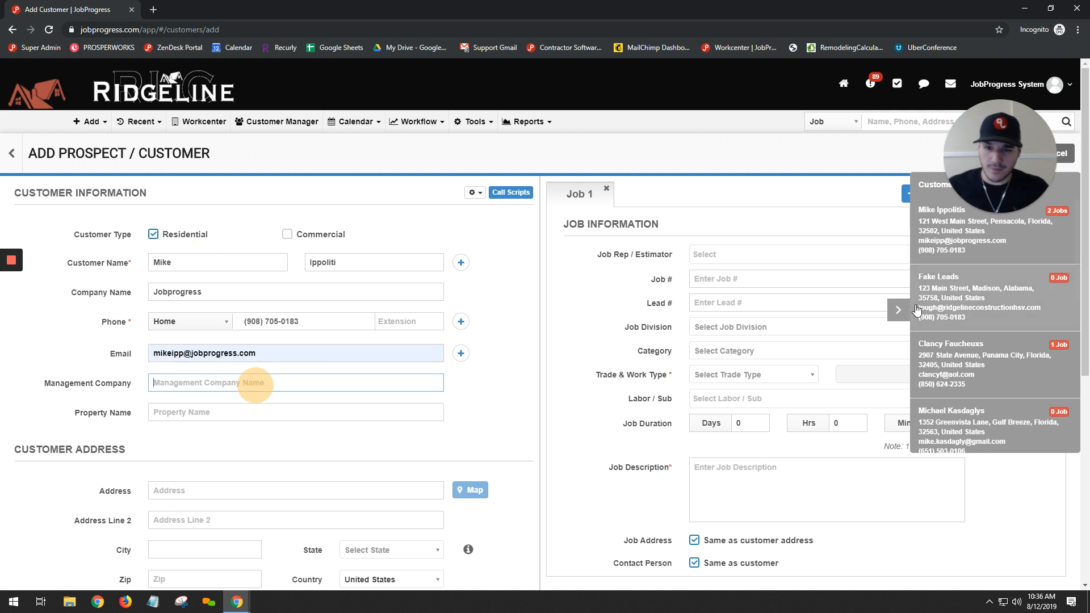
{"action": "left_click", "coordinate": [898, 309]}
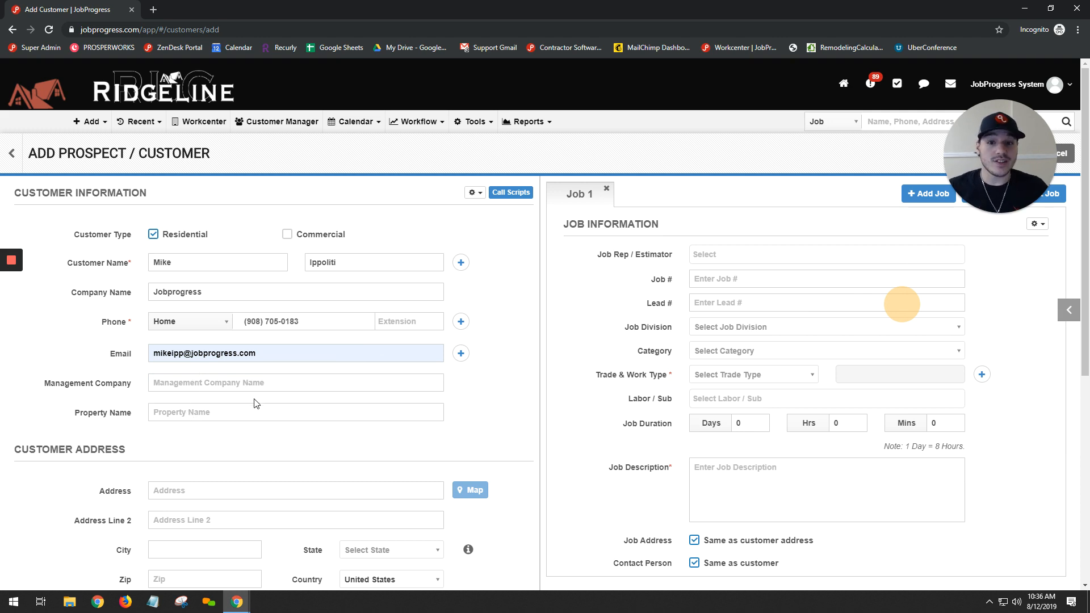
Fill in the customer's address by searching for the street and city and choosing the matching suggestion
{"action": "scroll", "coordinate": [250, 409], "scroll_direction": "down", "scroll_amount": 1}
{"action": "left_click", "coordinate": [210, 432]}
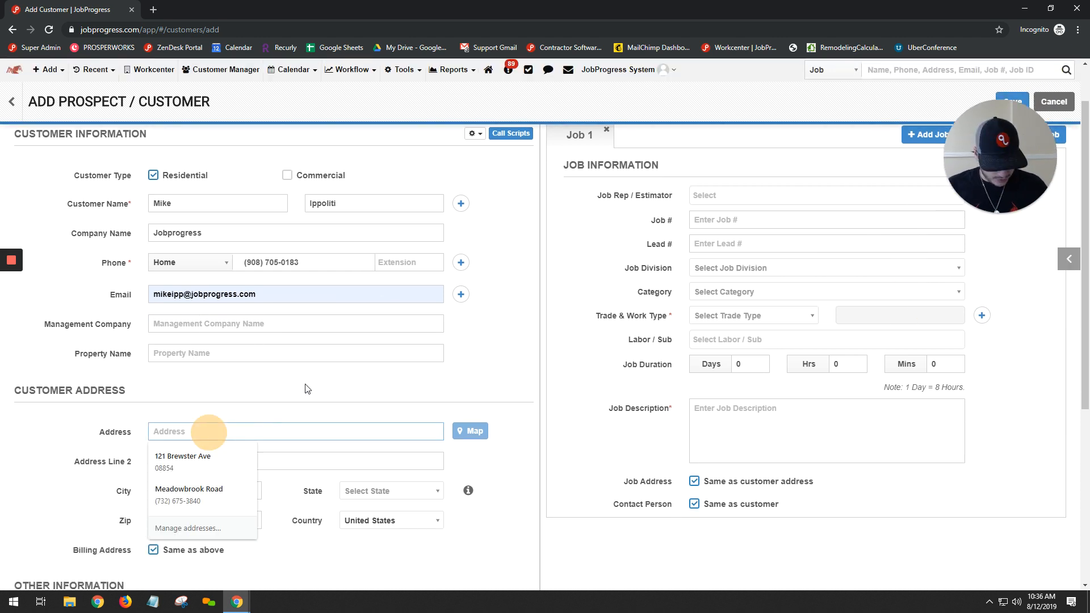
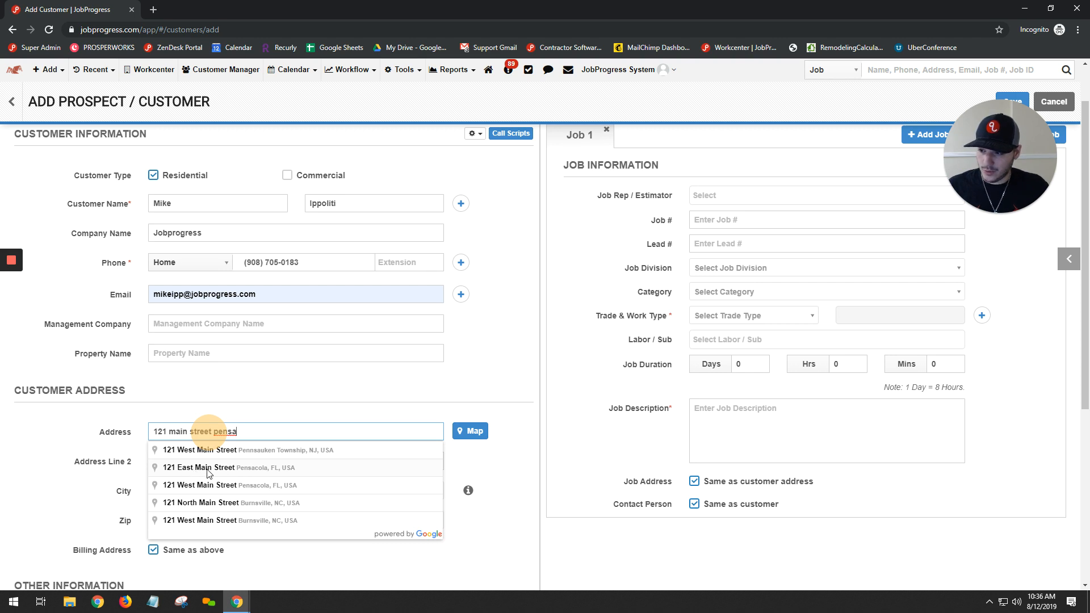
{"action": "left_click", "coordinate": [266, 472]}
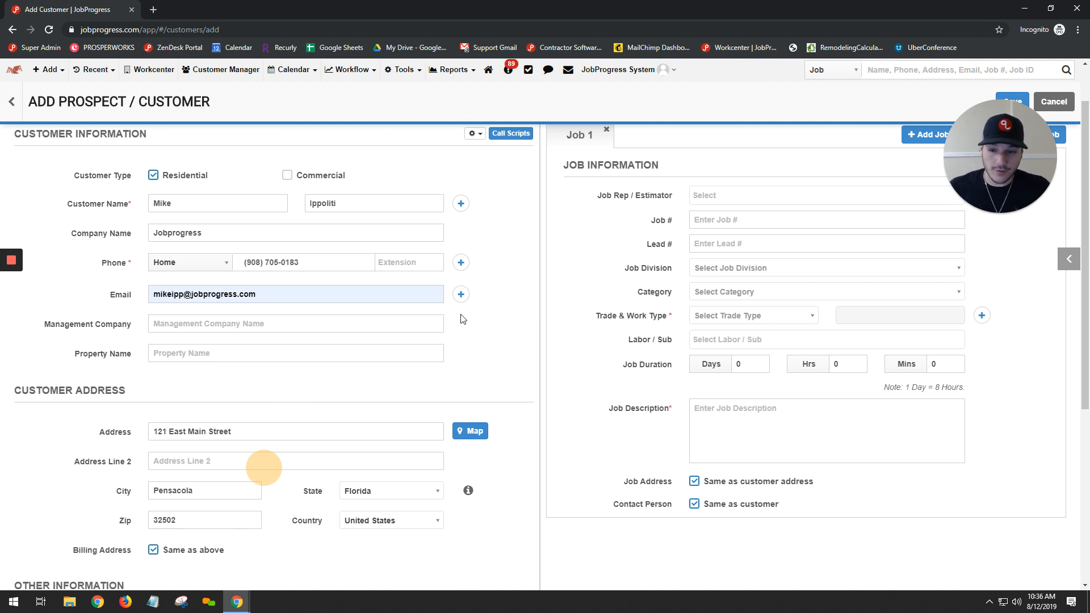
View the customer's address on the map in satellite imagery, zoomed in on the building, and close the map
{"action": "left_click", "coordinate": [475, 434]}
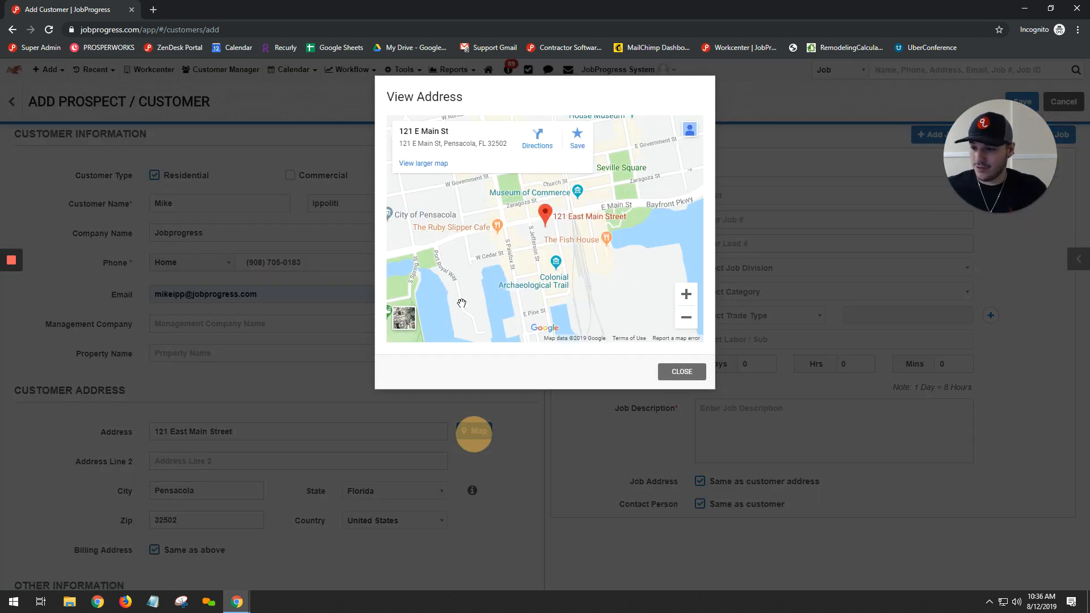
{"action": "left_click", "coordinate": [404, 319]}
{"action": "left_click", "coordinate": [686, 294]}
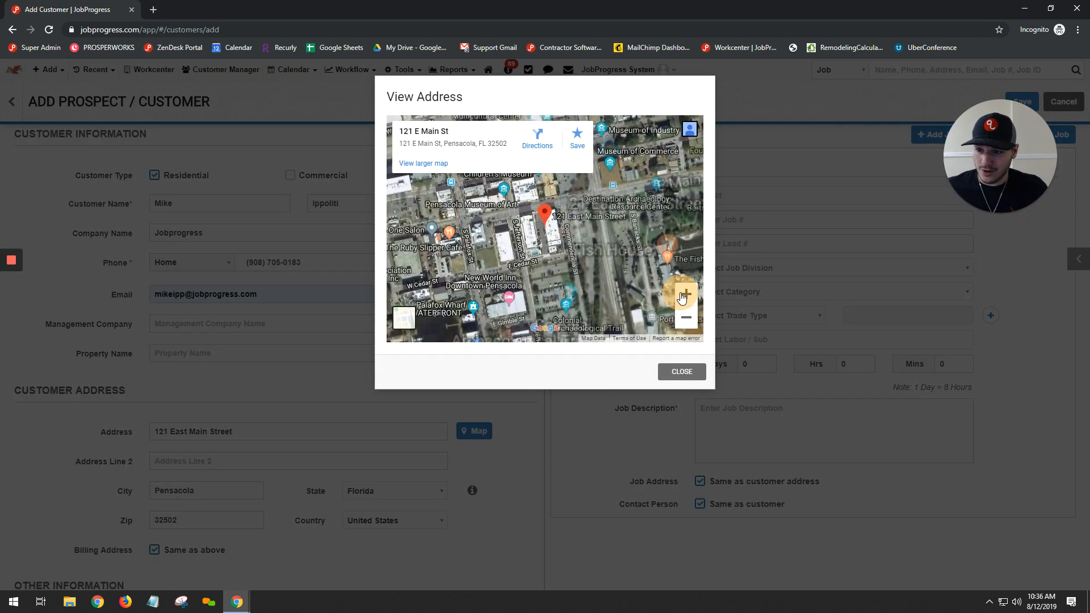
{"action": "left_click", "coordinate": [686, 296]}
{"action": "left_click_drag", "start_coordinate": [623, 229], "coordinate": [574, 258]}
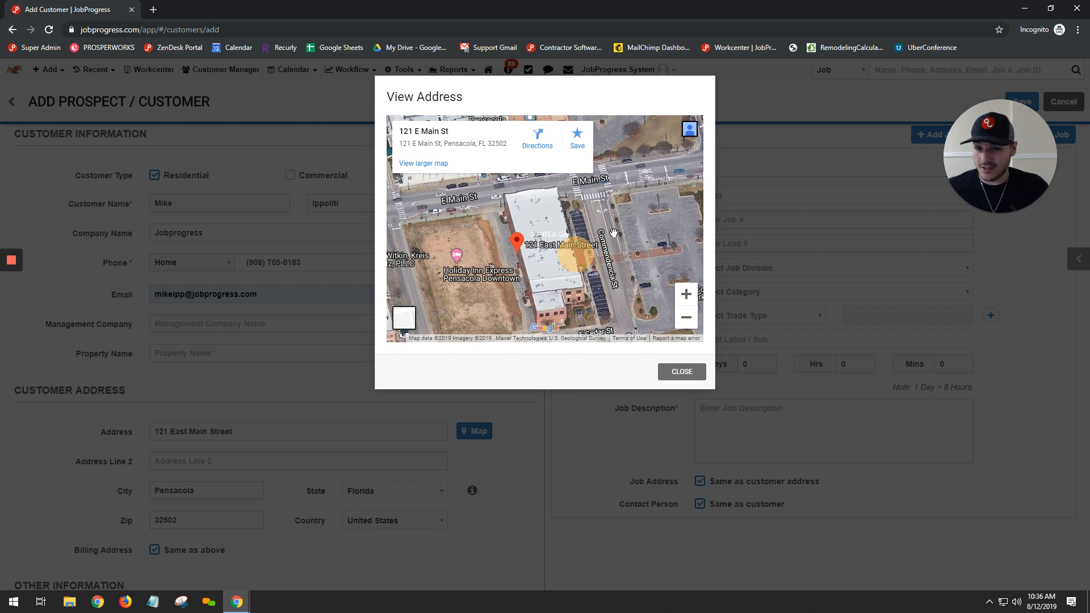
{"action": "left_click", "coordinate": [681, 372]}
Try a separate billing address to reveal its fields, and restore the Same as above option
{"action": "scroll", "coordinate": [424, 369], "scroll_direction": "down", "scroll_amount": 4}
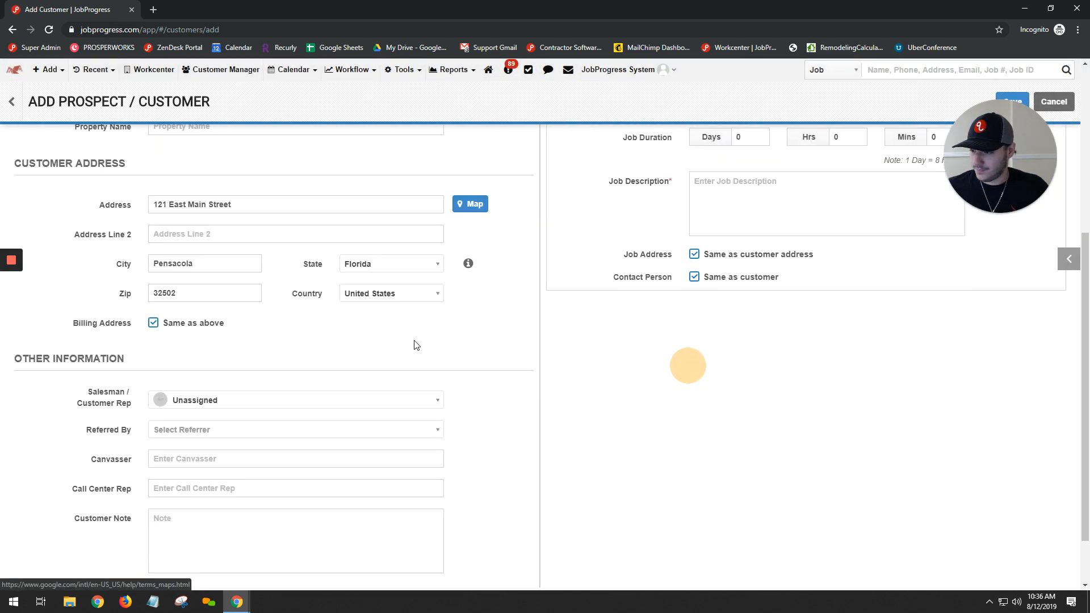
{"action": "left_click", "coordinate": [181, 323]}
{"action": "scroll", "coordinate": [239, 280], "scroll_direction": "down", "scroll_amount": 2}
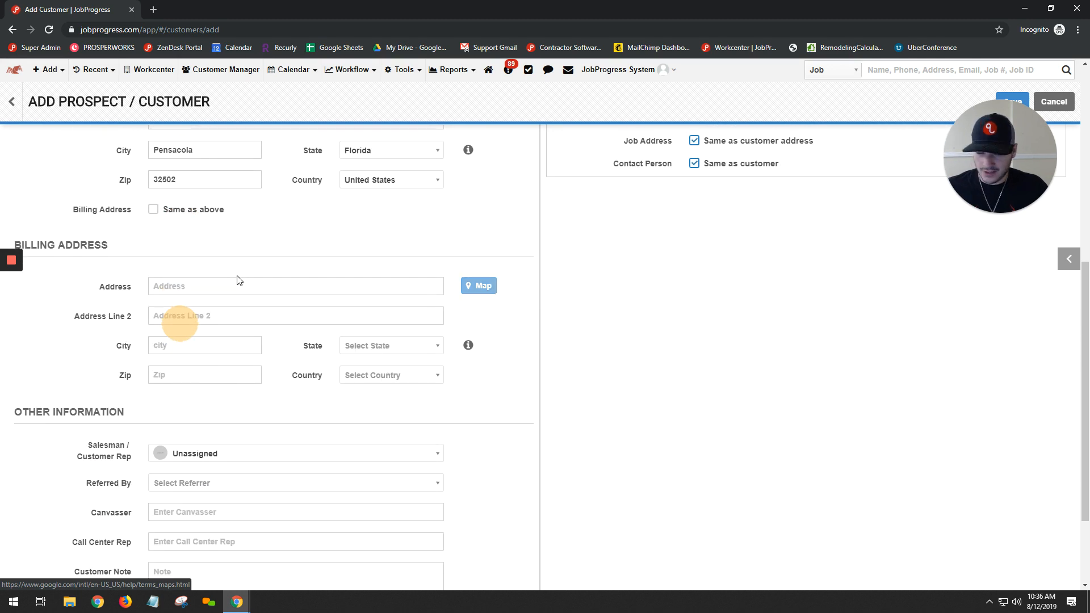
{"action": "left_click", "coordinate": [191, 217]}
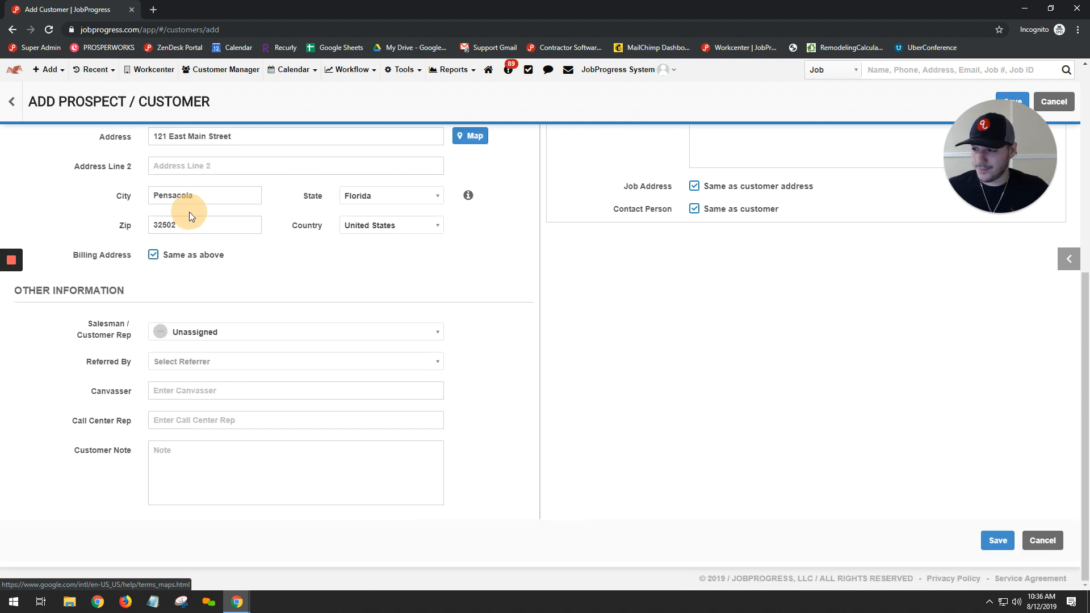
Assign the first listed team member as the customer's salesman / customer rep
{"action": "left_click", "coordinate": [235, 334]}
{"action": "left_click", "coordinate": [269, 390]}
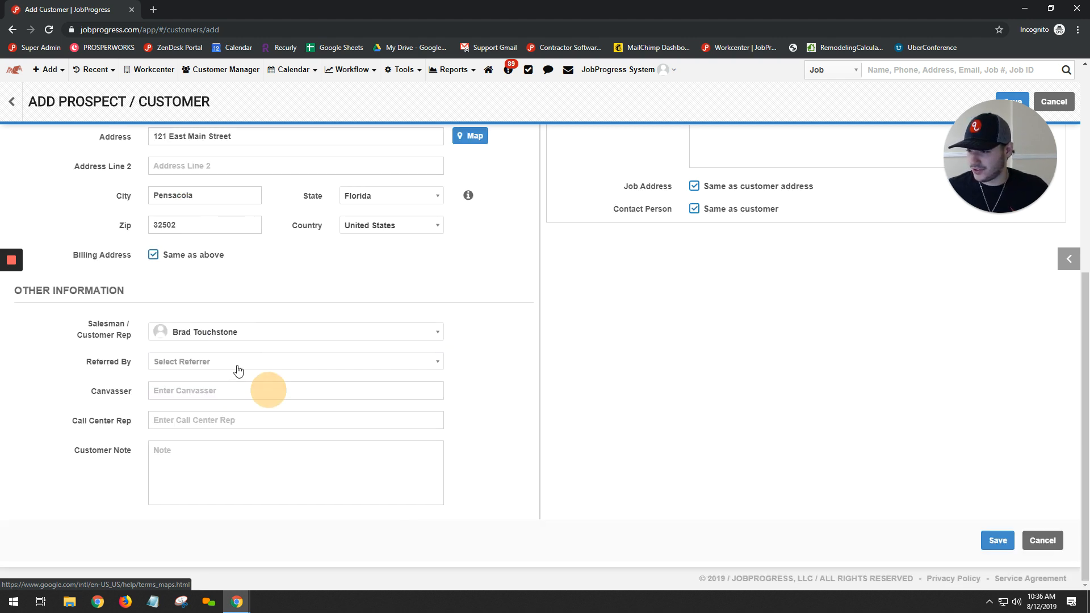
Look through the Referred By options and the available reports, leaving the referrer unselected
{"action": "left_click", "coordinate": [236, 365]}
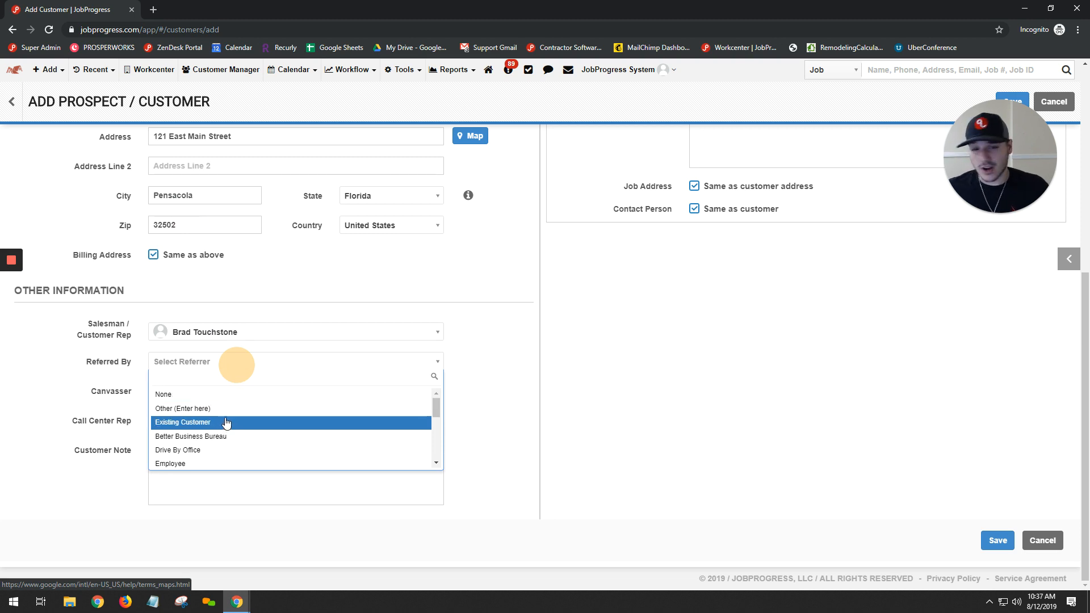
{"action": "mouse_move", "coordinate": [456, 71]}
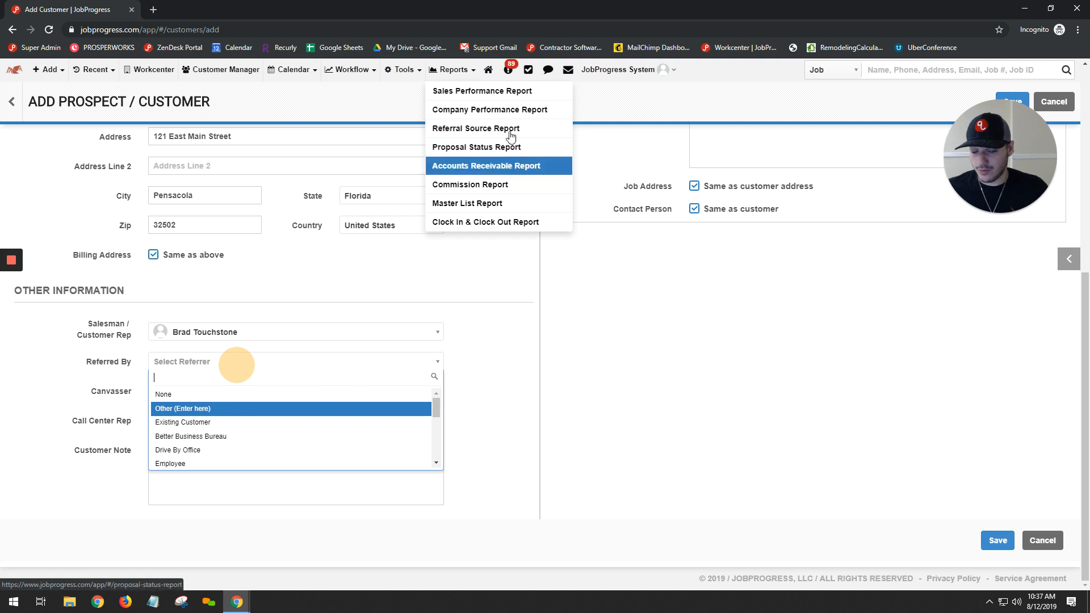
{"action": "left_click", "coordinate": [504, 386]}
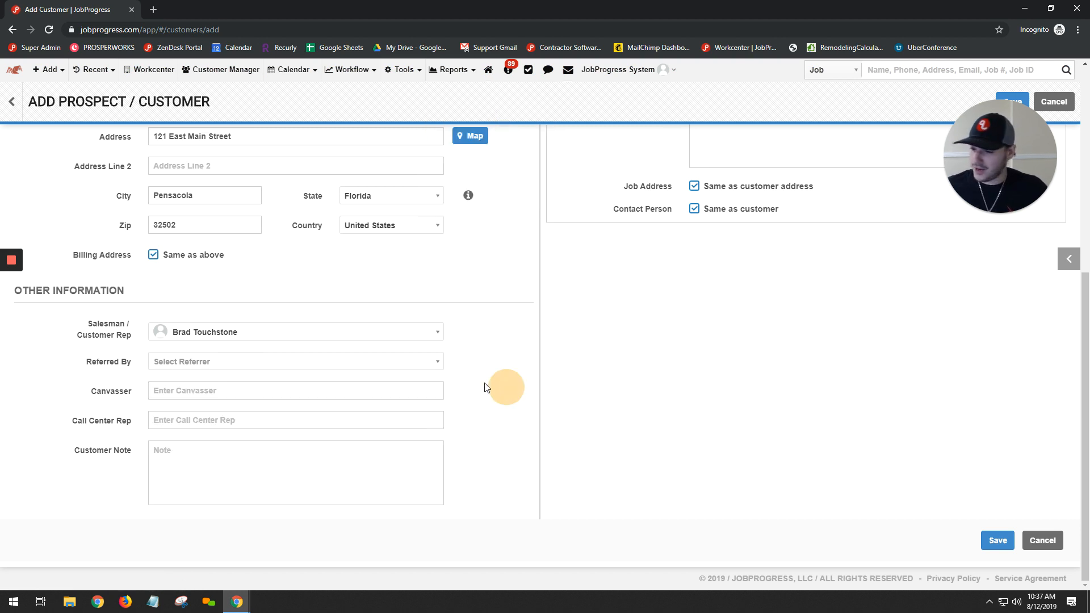
{"action": "left_click", "coordinate": [409, 361]}
{"action": "key", "text": "Down"}
{"action": "key", "text": "Down"}
{"action": "key", "text": "Down"}
{"action": "key", "text": "Down"}
{"action": "key", "text": "Down"}
{"action": "key", "text": "Down"}
{"action": "key", "text": "Down"}
{"action": "key", "text": "Down"}
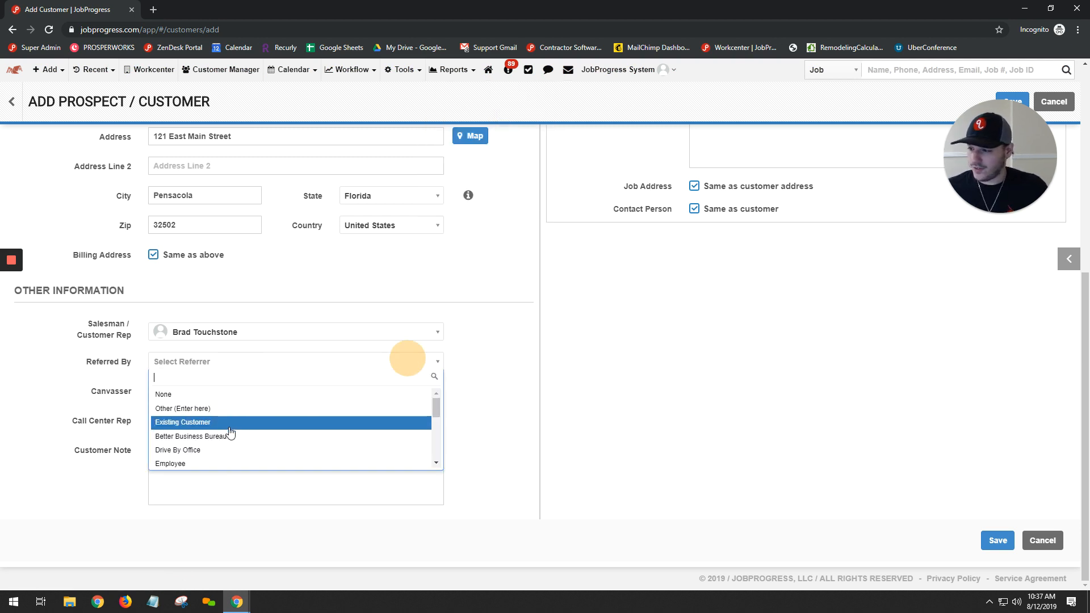
{"action": "left_click", "coordinate": [522, 418]}
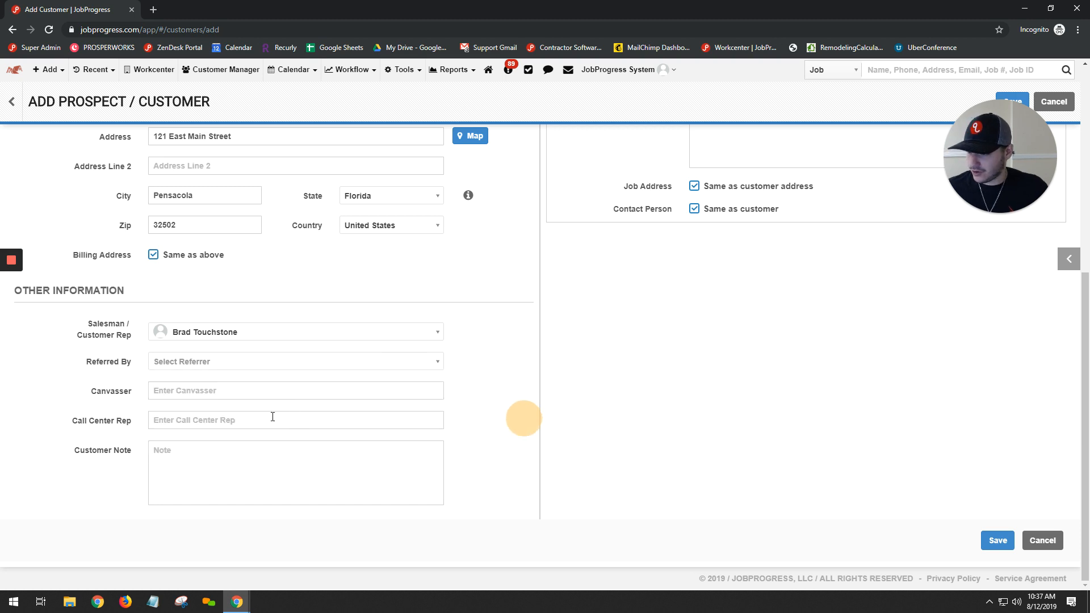
Try a customer note with a contact's name followed by "- Statefarm", and clear the note
{"action": "left_click", "coordinate": [273, 463]}
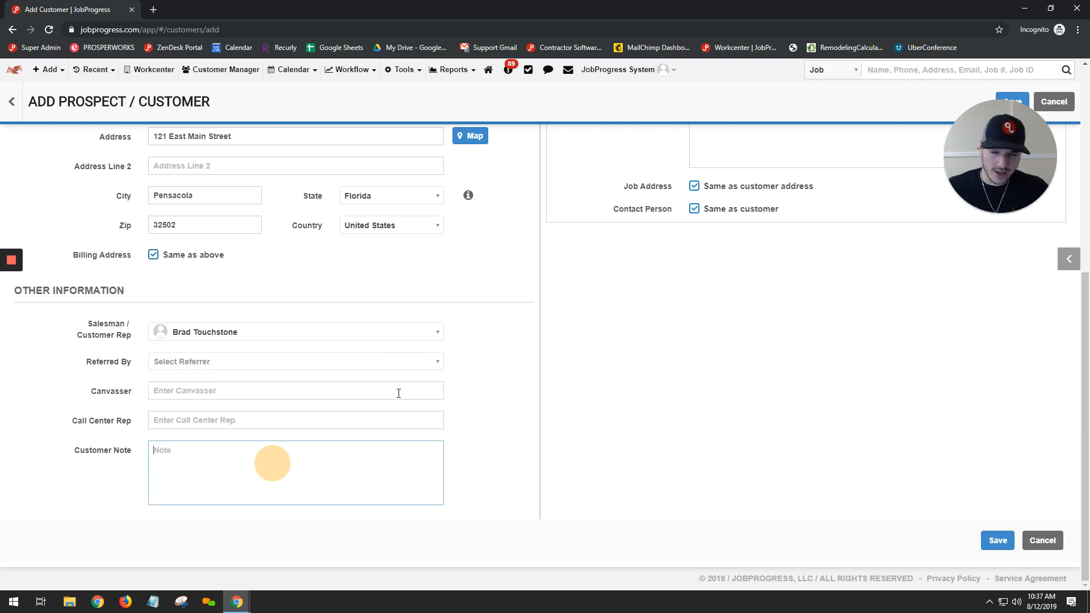
{"action": "left_click", "coordinate": [313, 415]}
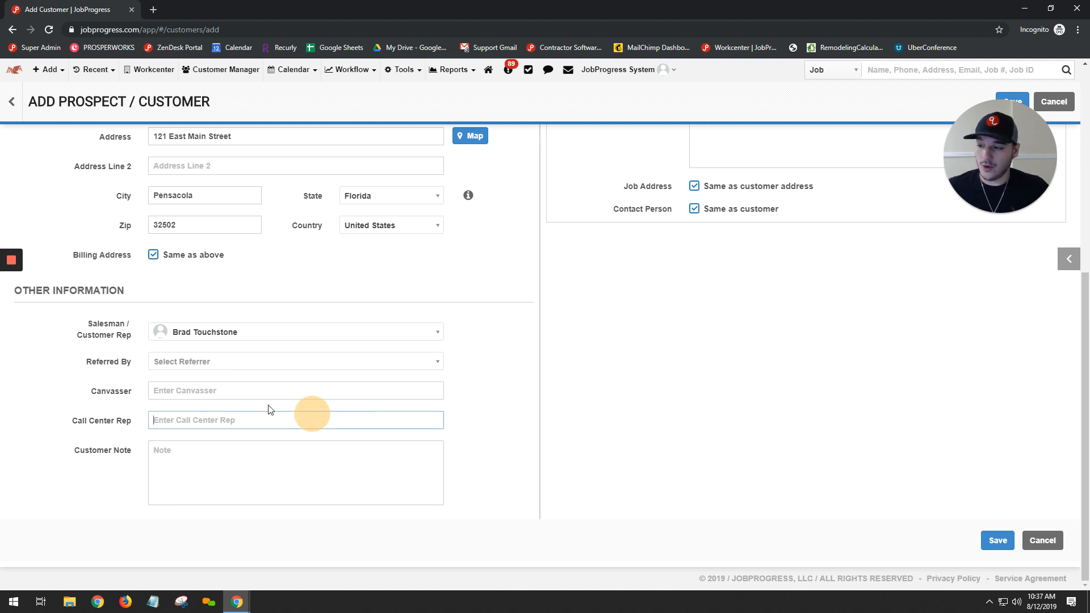
{"action": "left_click", "coordinate": [195, 441]}
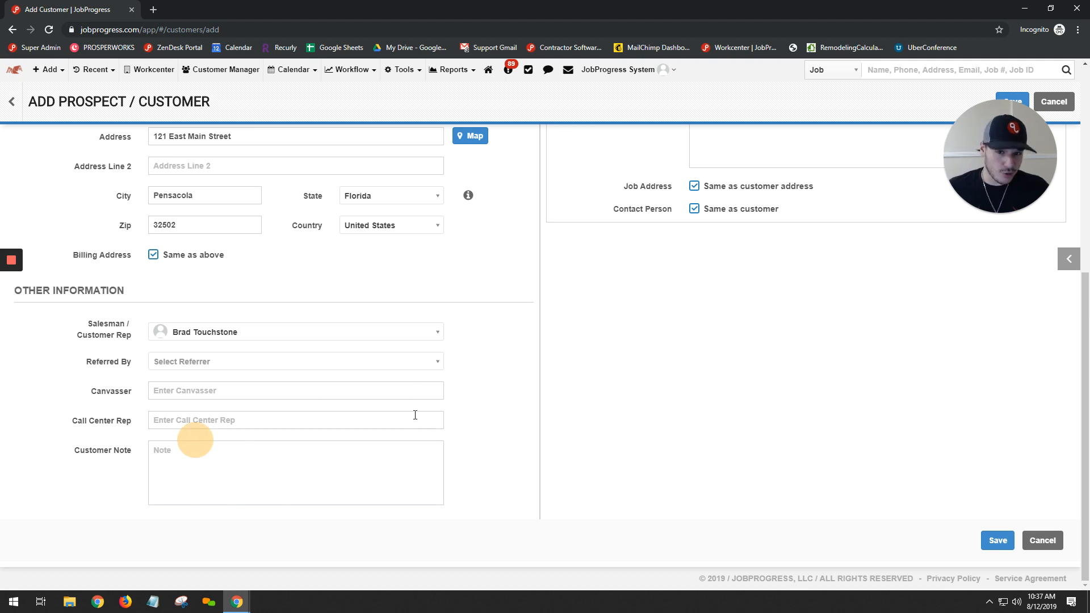
{"action": "left_click", "coordinate": [279, 465]}
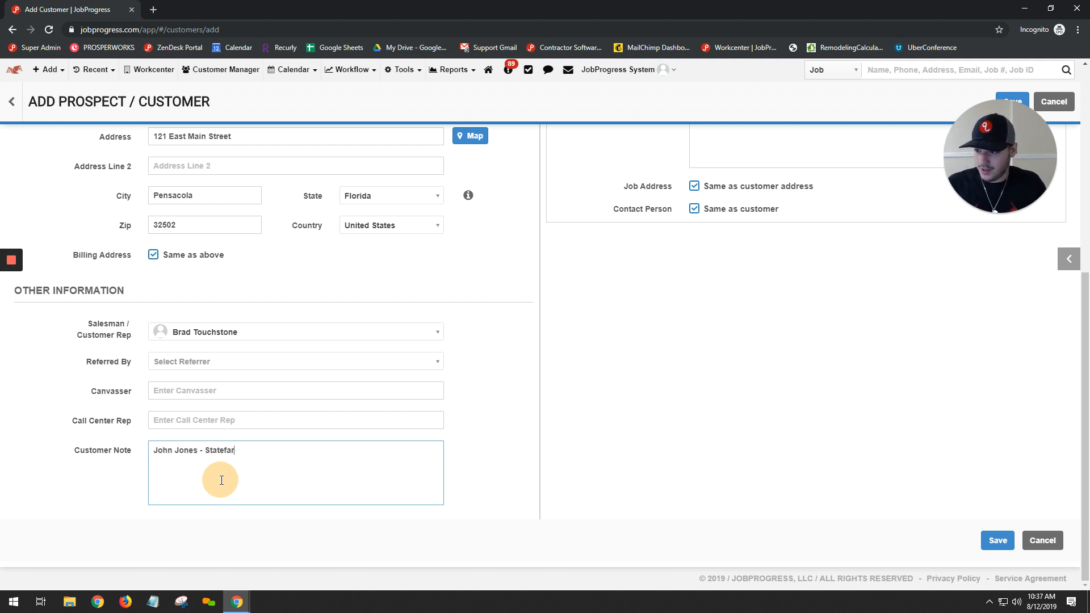
{"action": "type", "text": "m"}
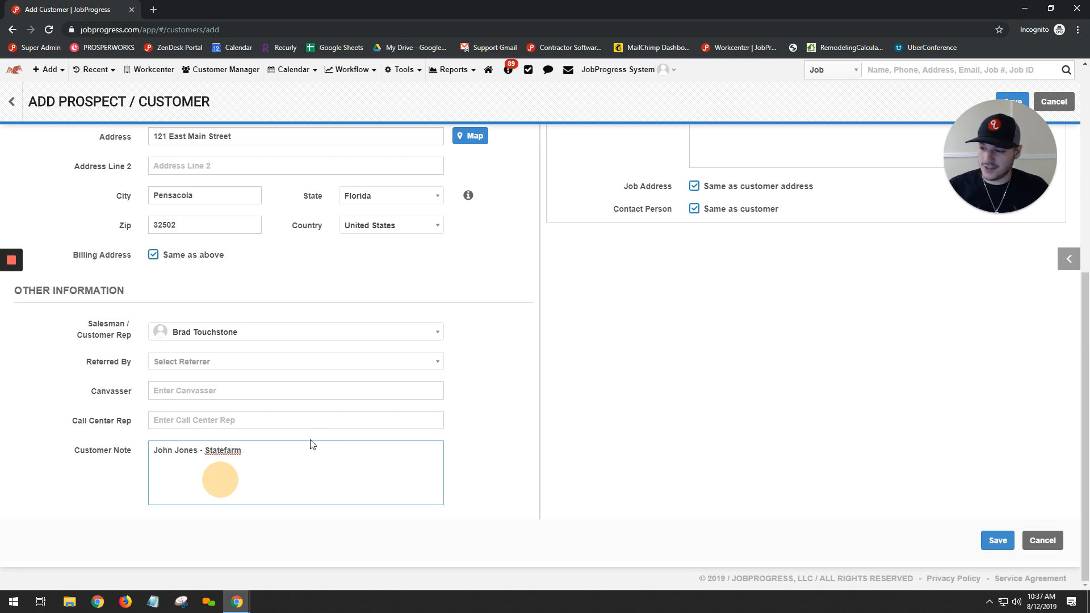
{"action": "triple_click", "coordinate": [275, 456]}
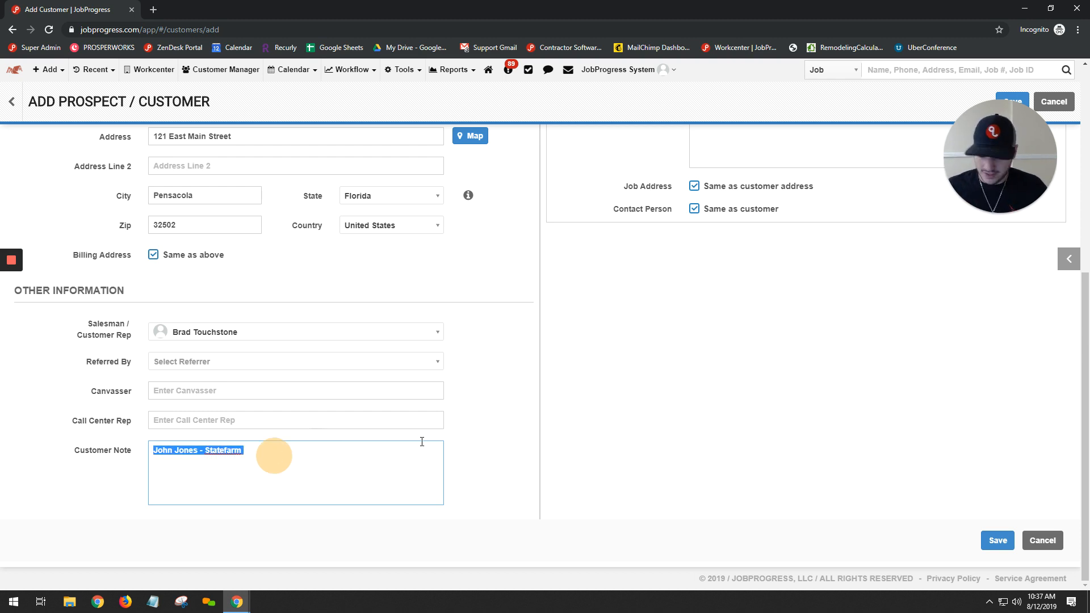
{"action": "key", "text": "BackSpace"}
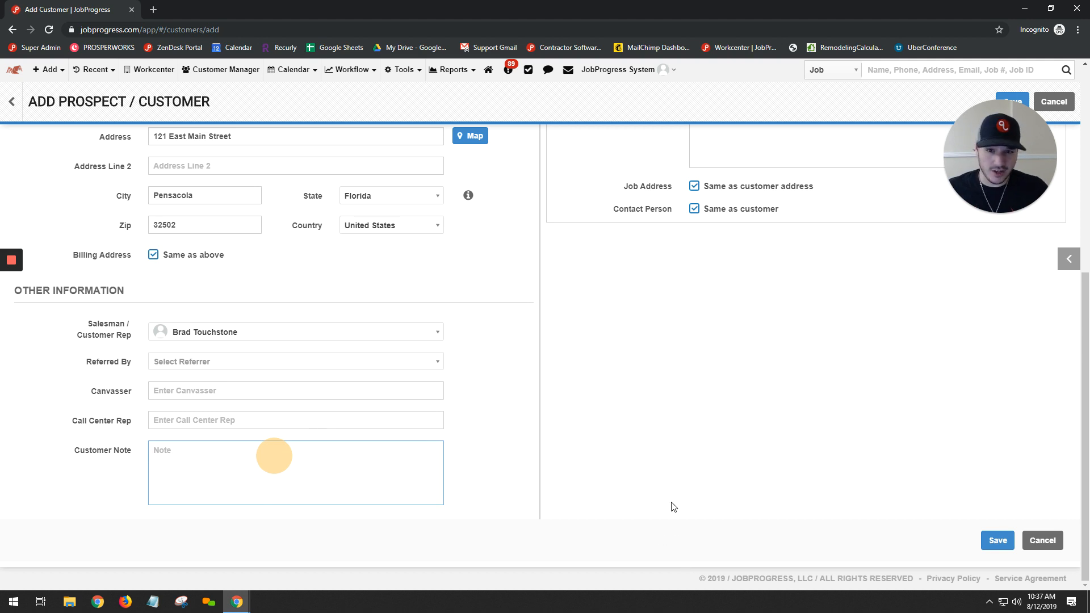
Try assigning two team members as the job's rep / estimator, and remove both of them
{"action": "scroll", "coordinate": [672, 507], "scroll_direction": "up", "scroll_amount": 6}
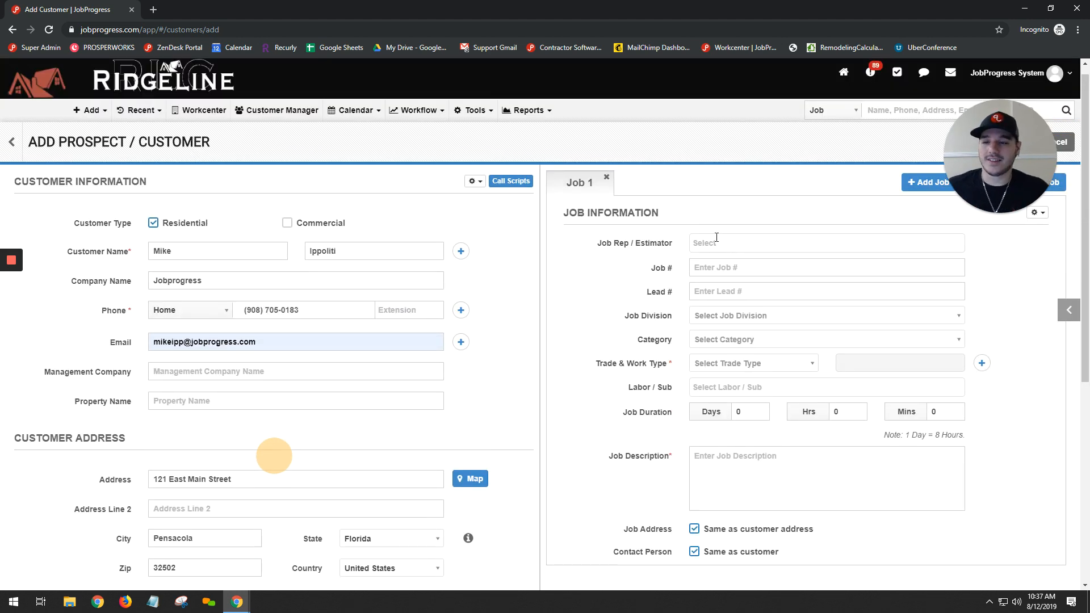
{"action": "left_click", "coordinate": [715, 242]}
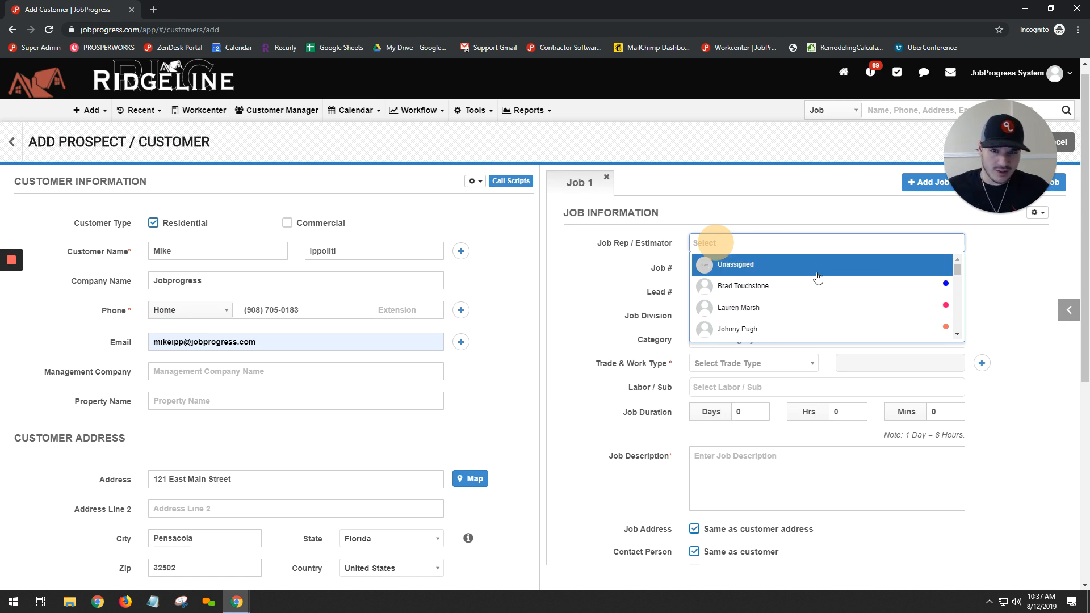
{"action": "scroll", "coordinate": [802, 287], "scroll_direction": "down", "scroll_amount": 2}
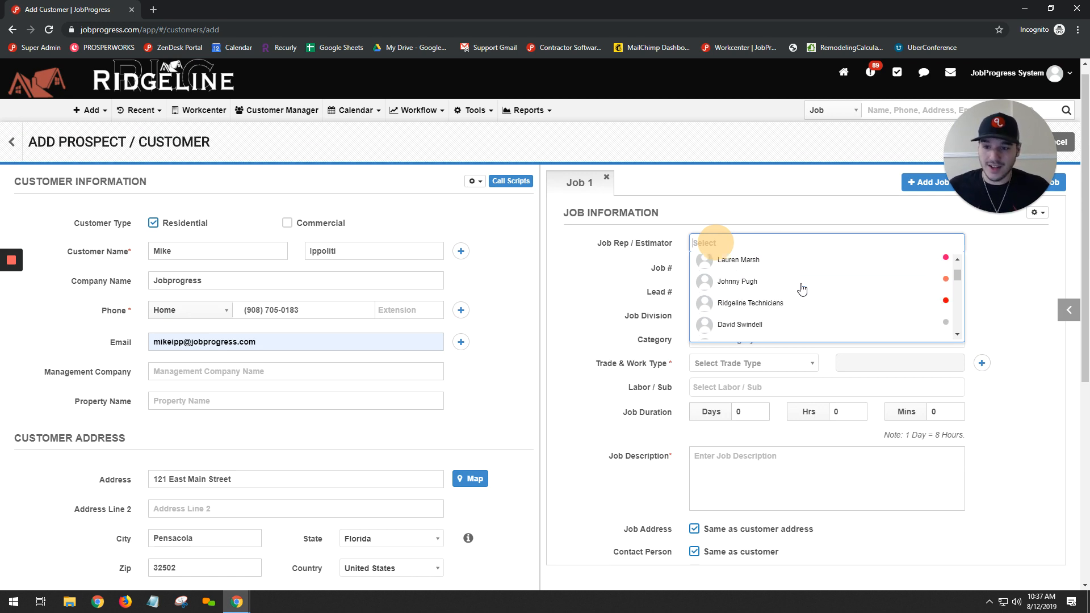
{"action": "left_click", "coordinate": [795, 276]}
{"action": "left_click", "coordinate": [755, 257]}
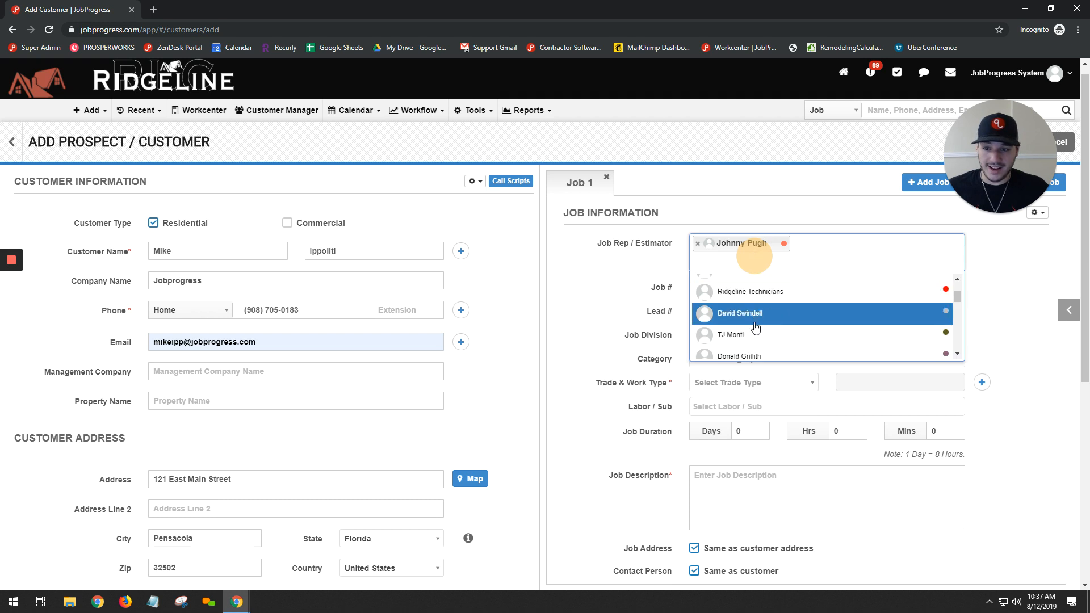
{"action": "left_click", "coordinate": [754, 317]}
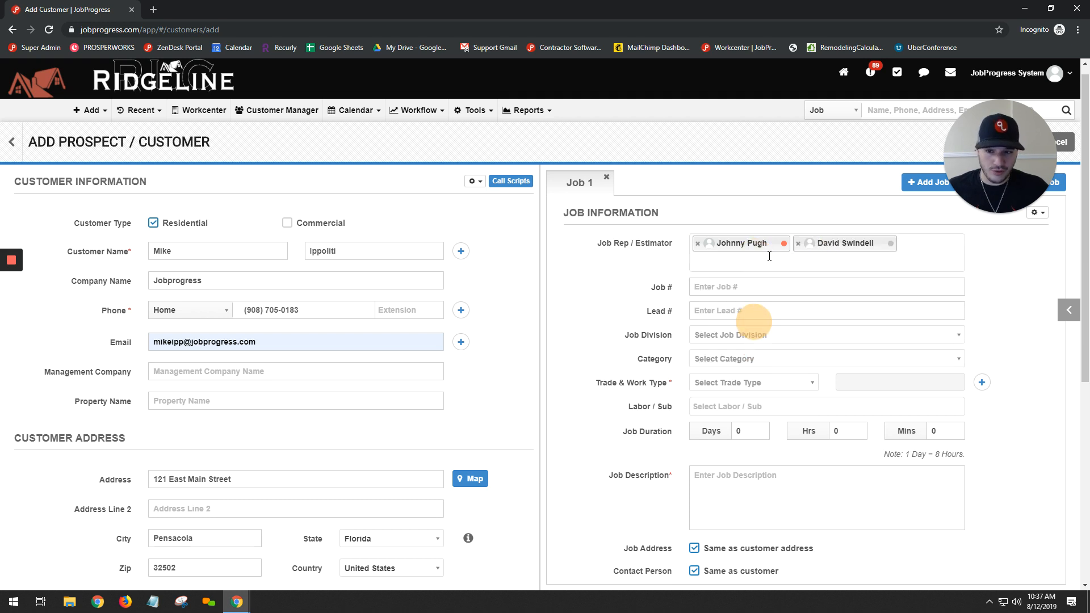
{"action": "left_click", "coordinate": [798, 244]}
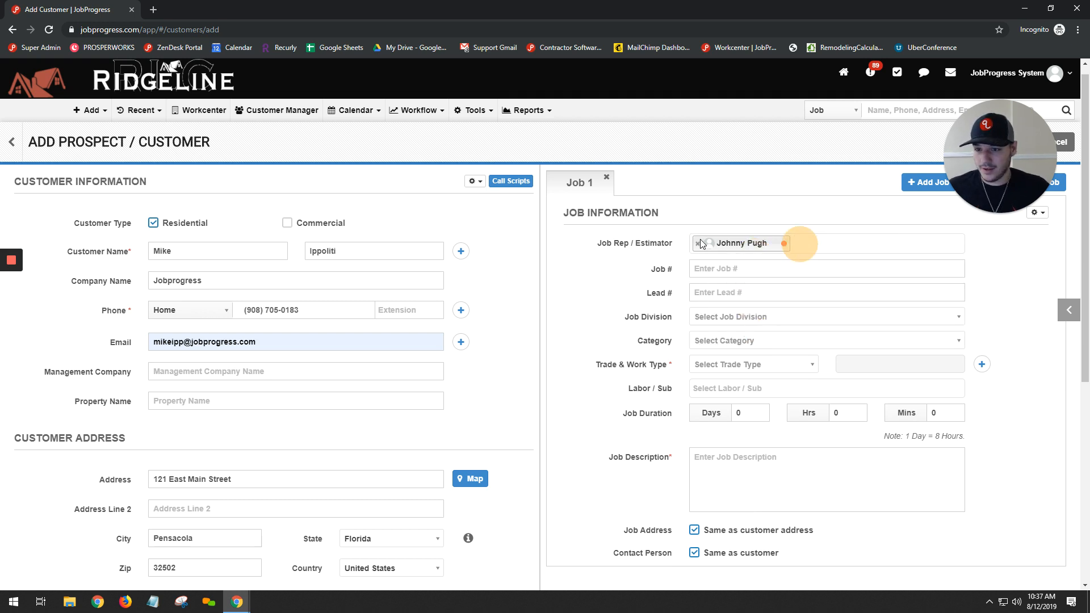
{"action": "left_click", "coordinate": [697, 245]}
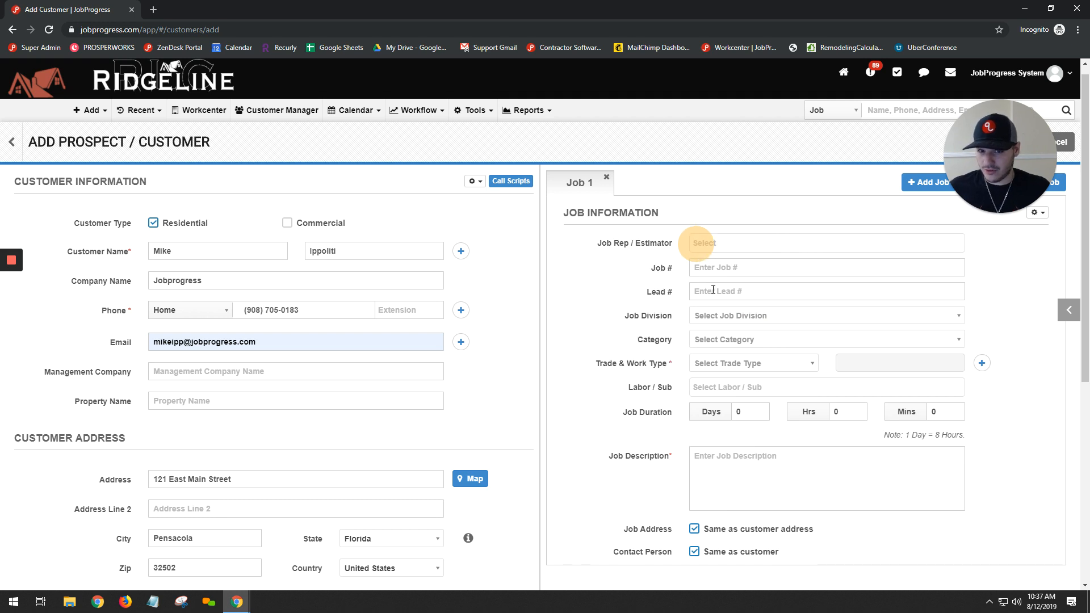
Set the job division to Pensacola and the job category to Insurance Claim
{"action": "scroll", "coordinate": [694, 244], "scroll_direction": "down", "scroll_amount": 2}
{"action": "left_click", "coordinate": [746, 204]}
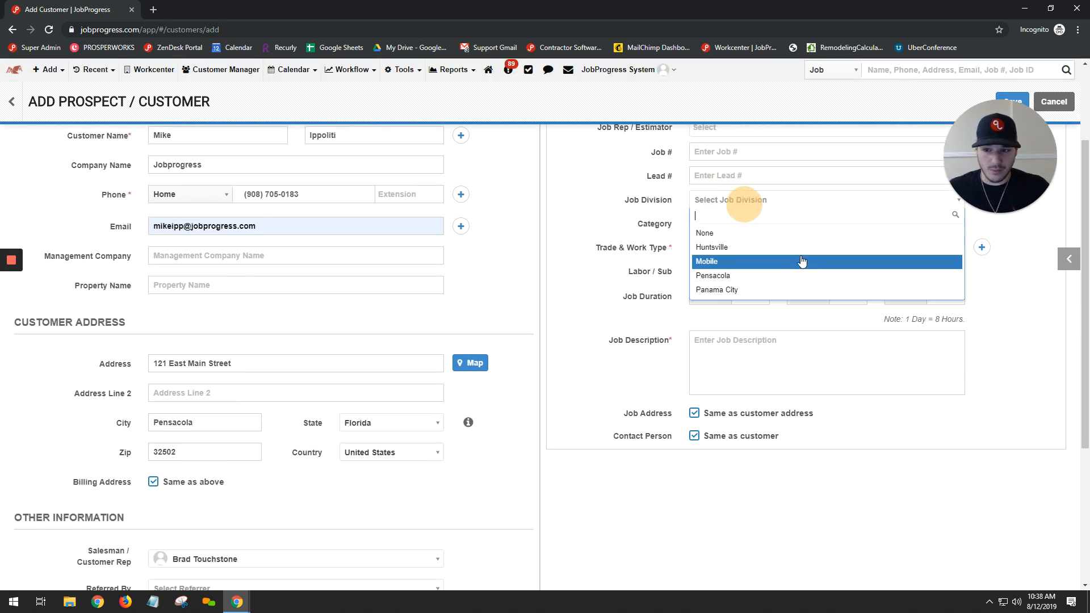
{"action": "left_click", "coordinate": [732, 275]}
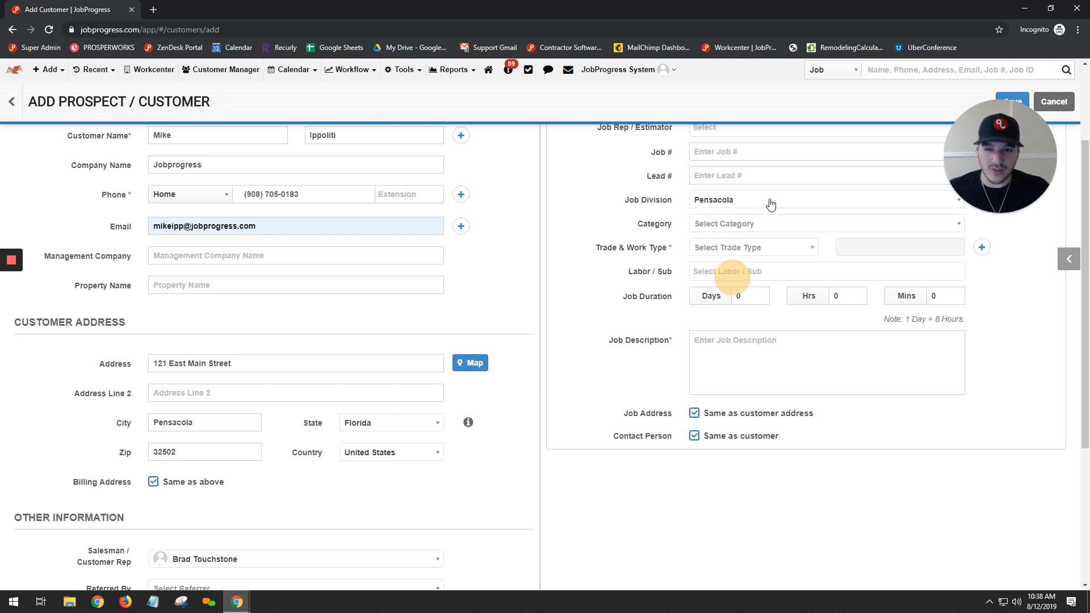
{"action": "left_click_drag", "start_coordinate": [996, 171], "coordinate": [448, 146]}
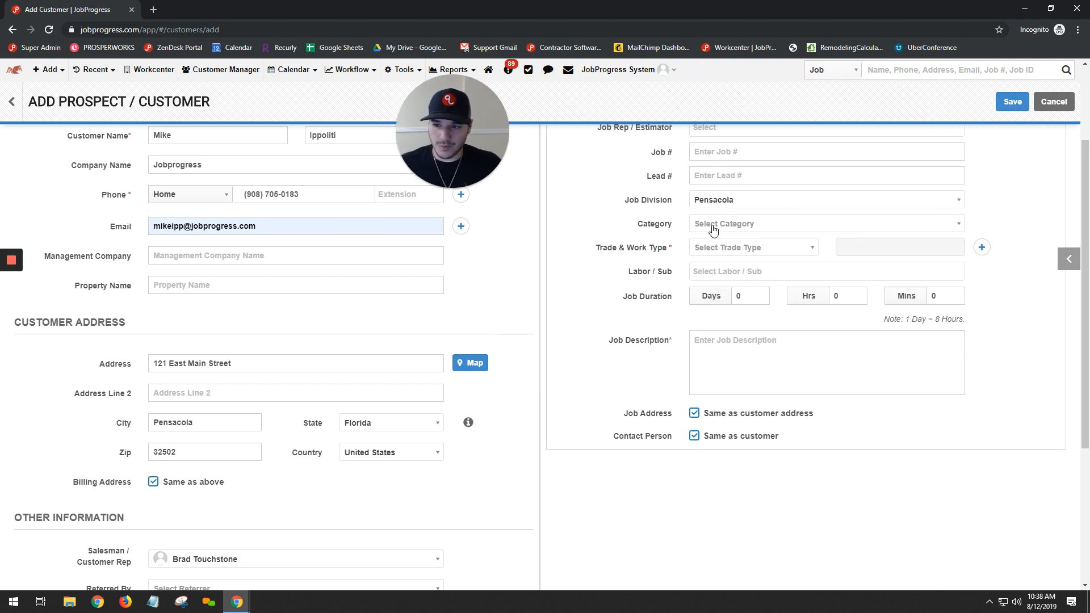
{"action": "left_click", "coordinate": [755, 224]}
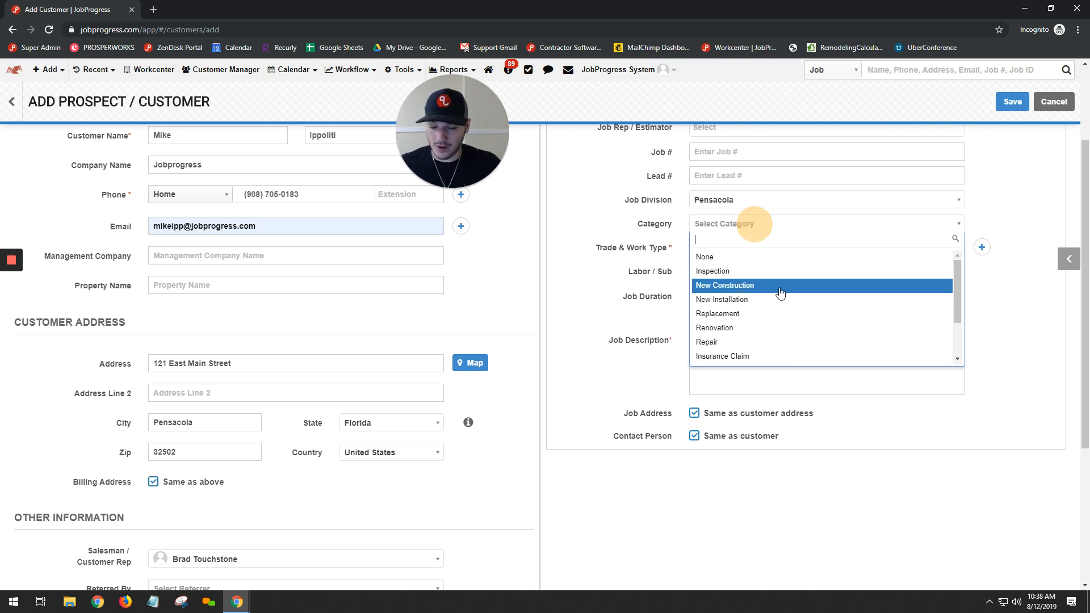
{"action": "left_click", "coordinate": [743, 357]}
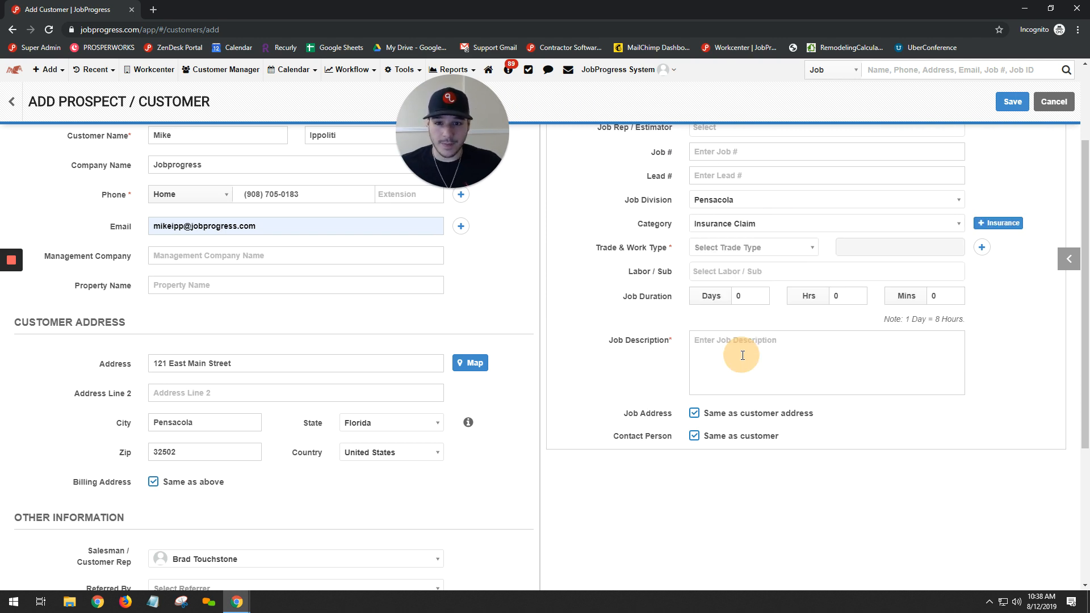
Examine the job's insurance form, from company and claim details to the claim amounts, and close it without entering anything
{"action": "left_click", "coordinate": [1009, 223]}
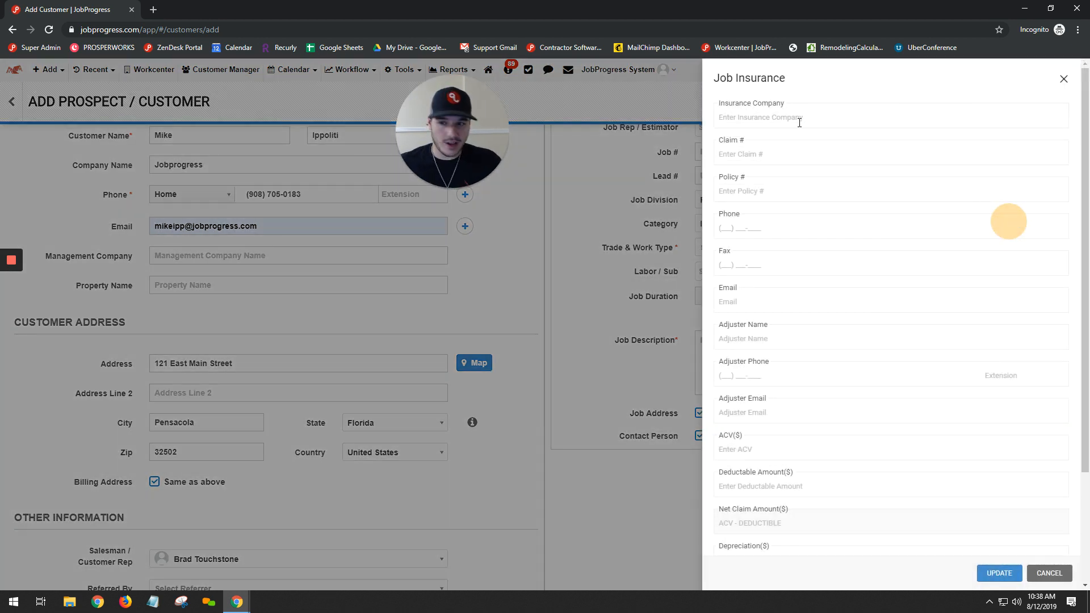
{"action": "scroll", "coordinate": [806, 267], "scroll_direction": "down", "scroll_amount": 5}
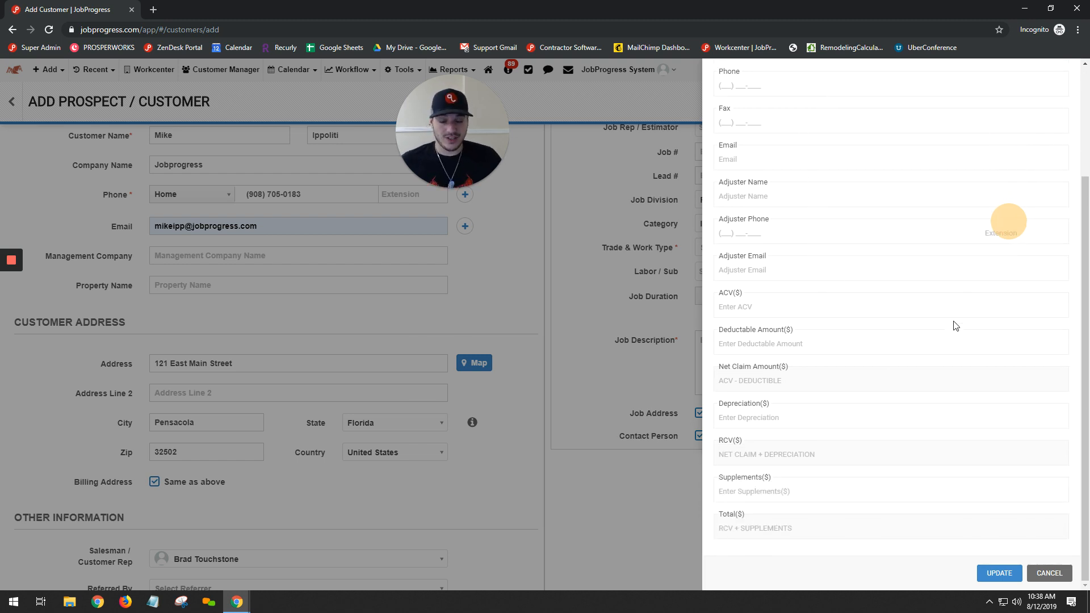
{"action": "scroll", "coordinate": [915, 269], "scroll_direction": "up", "scroll_amount": 5}
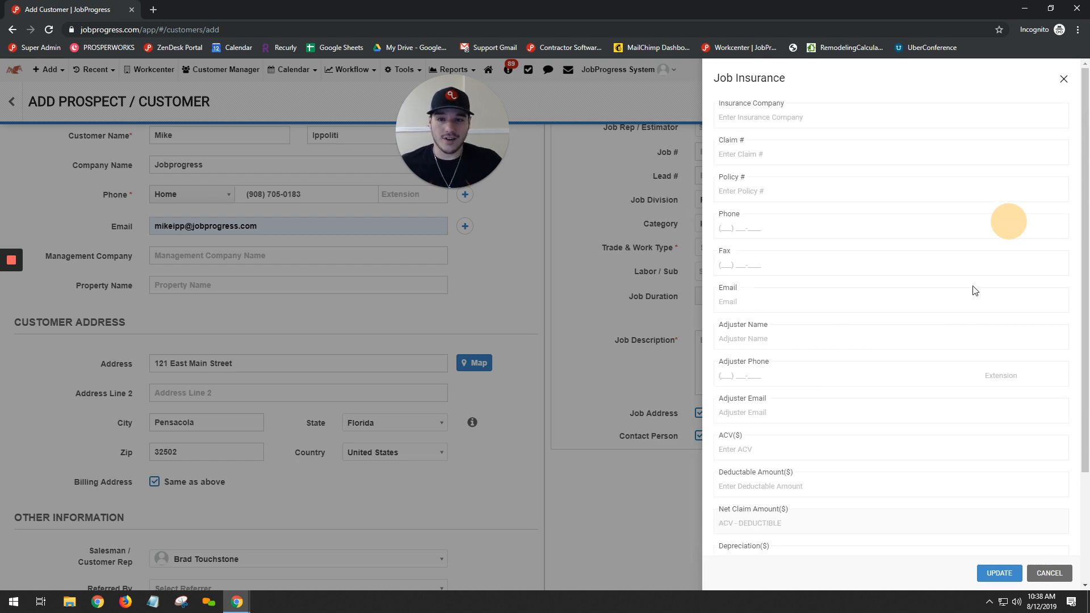
{"action": "left_click", "coordinate": [1063, 80]}
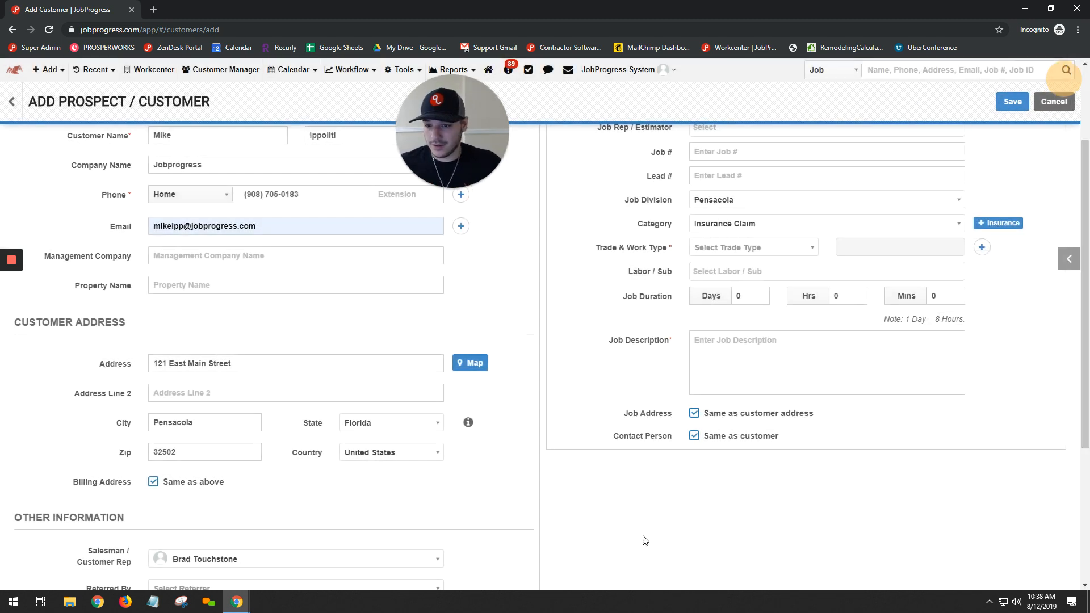
Enter "Roof is 32 years old, possible claim" as the job description
{"action": "left_click", "coordinate": [731, 356]}
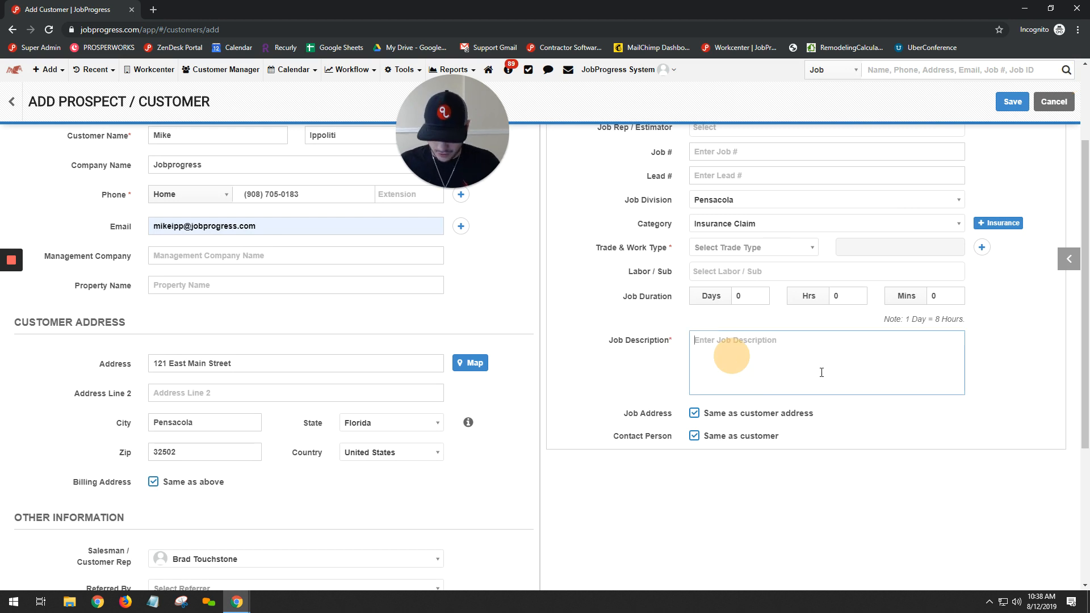
{"action": "type", "text": "R"}
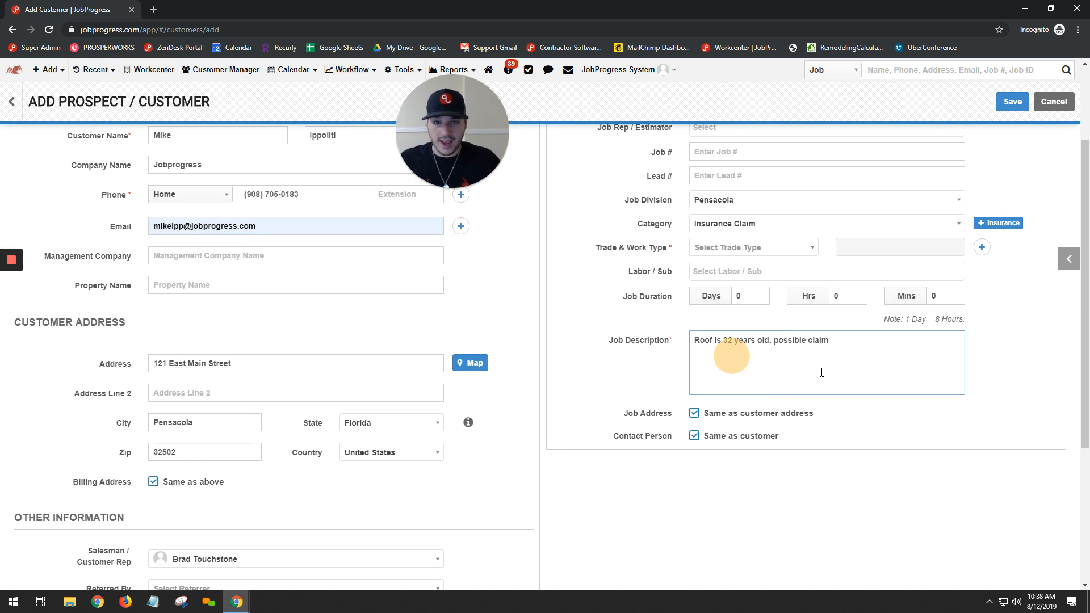
Try a separate job address and contact person to reveal their fields, and restore both same-as-customer options
{"action": "left_click", "coordinate": [710, 414]}
{"action": "scroll", "coordinate": [838, 440], "scroll_direction": "down", "scroll_amount": 4}
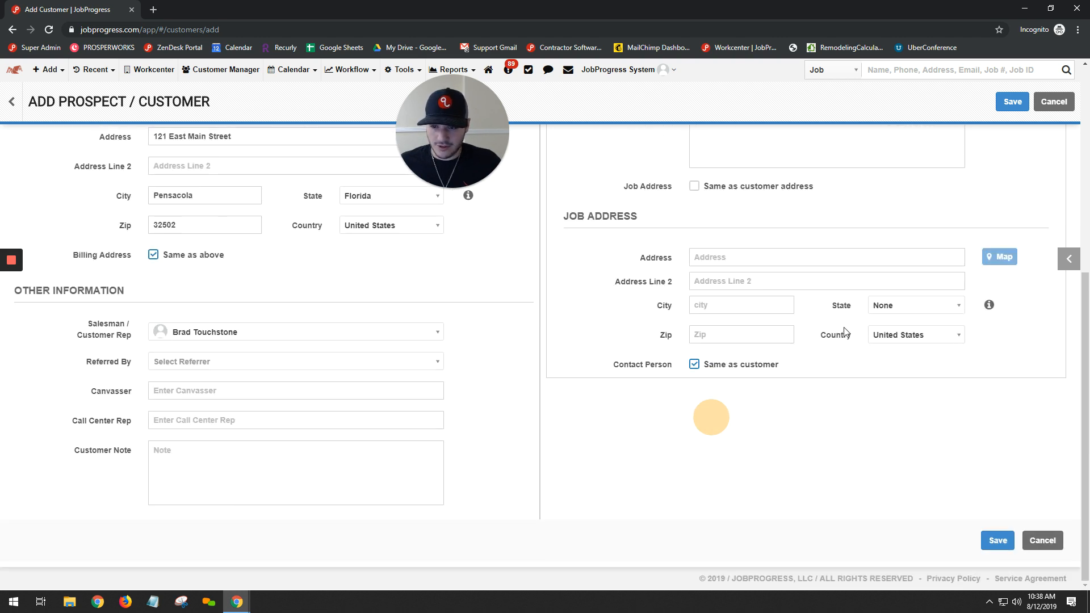
{"action": "left_click", "coordinate": [738, 370]}
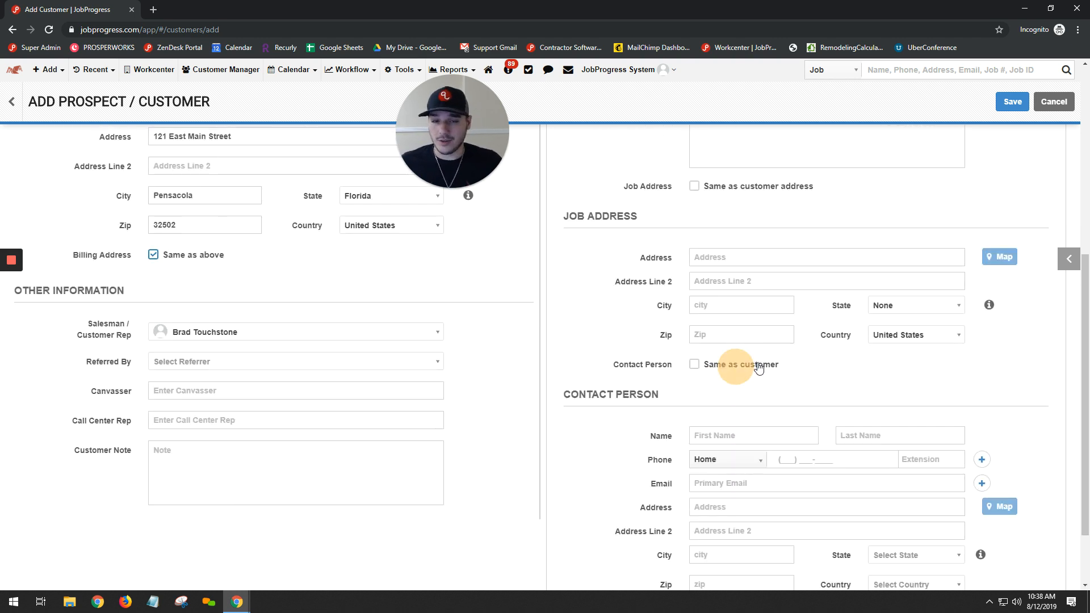
{"action": "left_click", "coordinate": [758, 368]}
{"action": "left_click", "coordinate": [733, 188]}
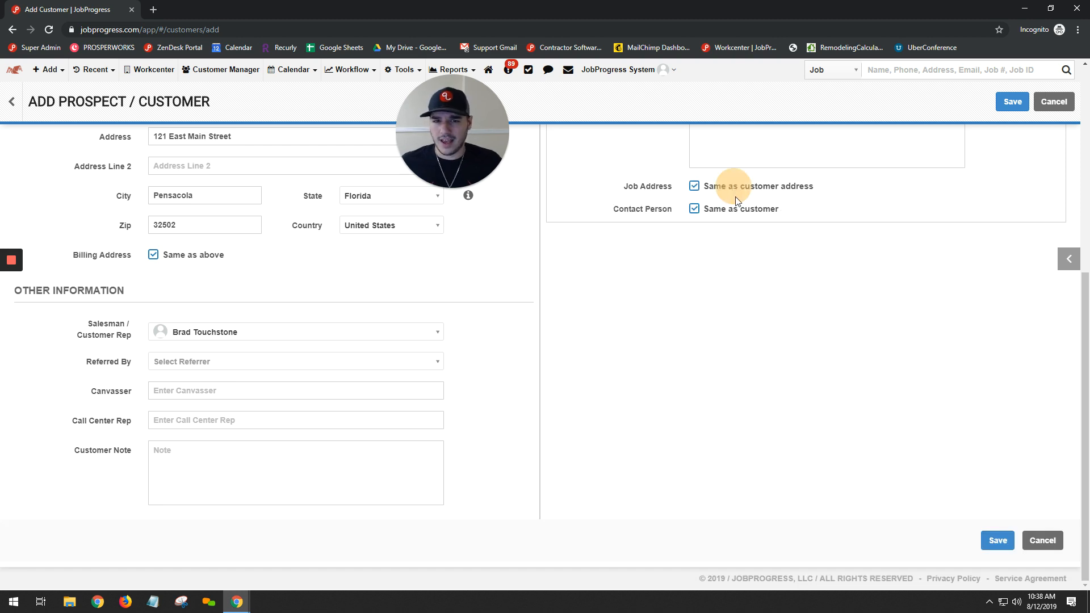
{"action": "scroll", "coordinate": [912, 317], "scroll_direction": "up", "scroll_amount": 7}
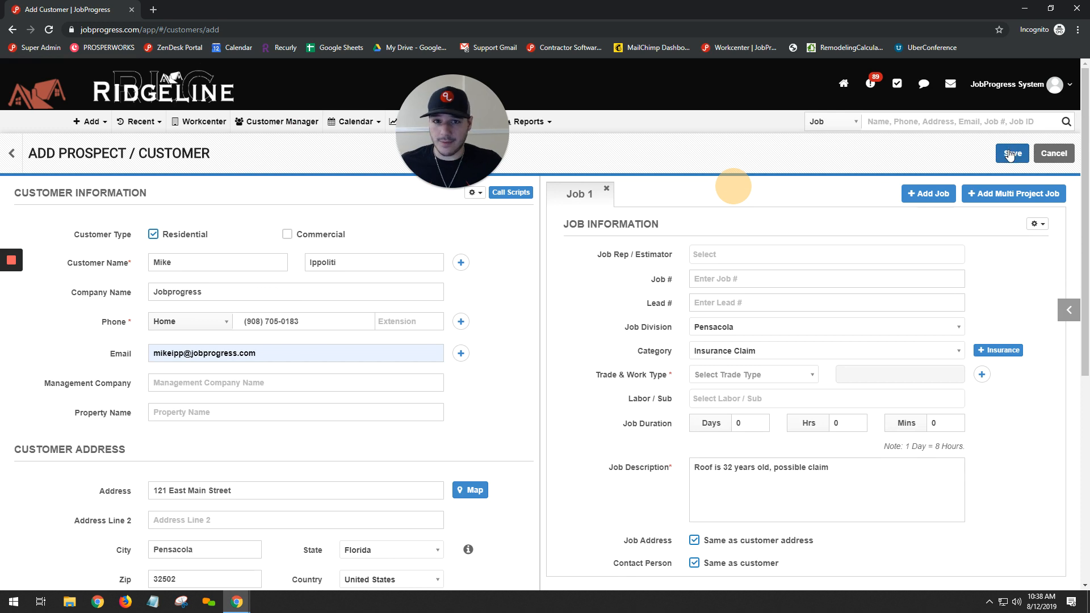
Try to save the new prospect/customer record without a trade type
{"action": "scroll", "coordinate": [1005, 154], "scroll_direction": "down", "scroll_amount": 4}
{"action": "scroll", "coordinate": [989, 523], "scroll_direction": "down", "scroll_amount": 2}
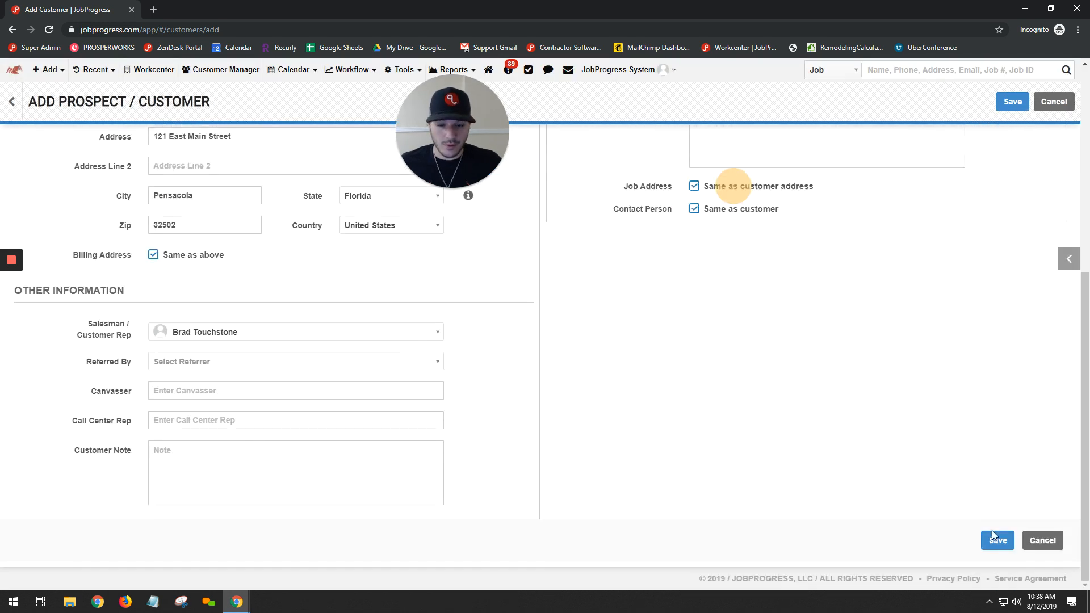
{"action": "left_click", "coordinate": [998, 540]}
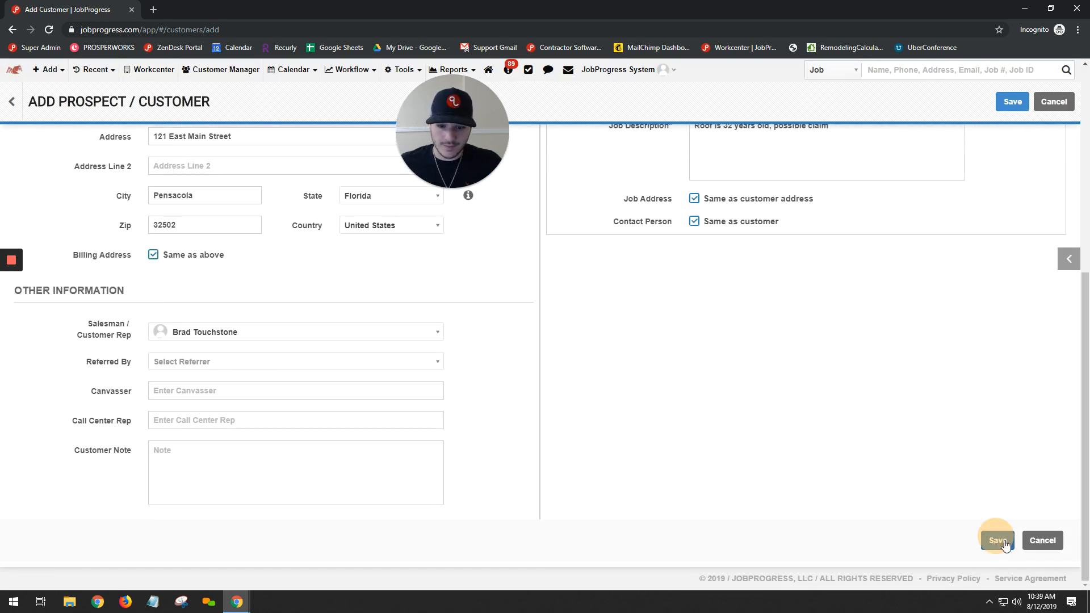
{"action": "left_click", "coordinate": [1004, 540]}
Set the job's trade type to Roofing and save the prospect/customer record
{"action": "scroll", "coordinate": [978, 539], "scroll_direction": "up", "scroll_amount": 6}
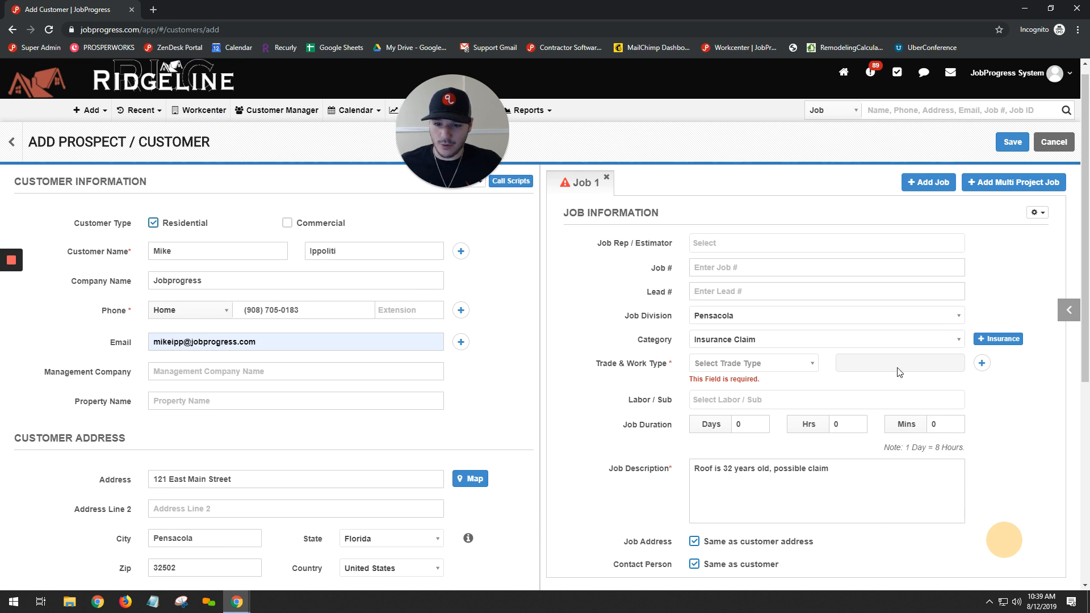
{"action": "left_click", "coordinate": [785, 364]}
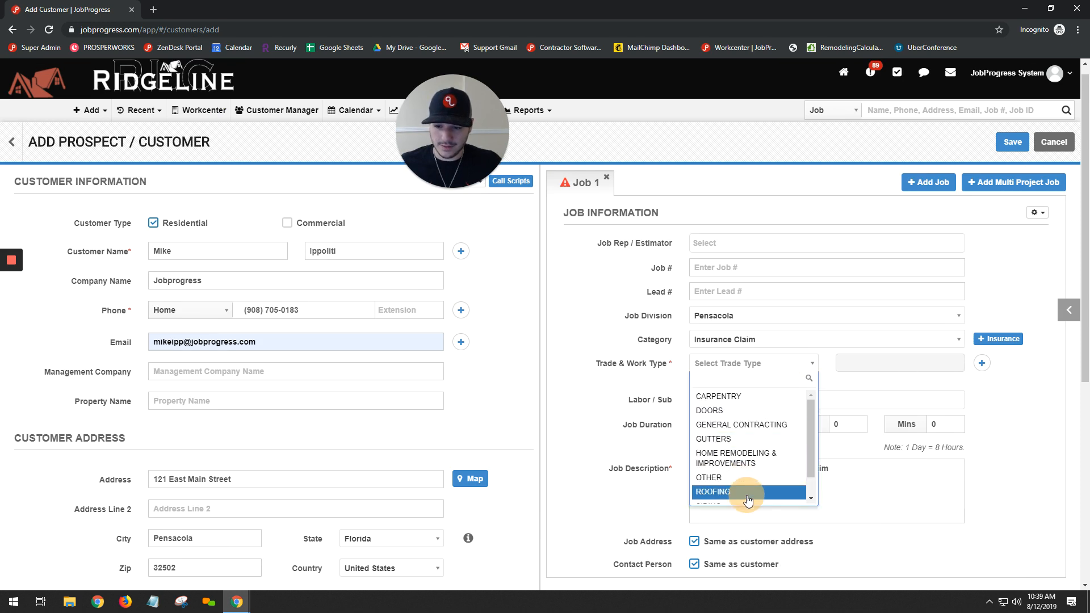
{"action": "left_click", "coordinate": [738, 491]}
{"action": "left_click", "coordinate": [1019, 146]}
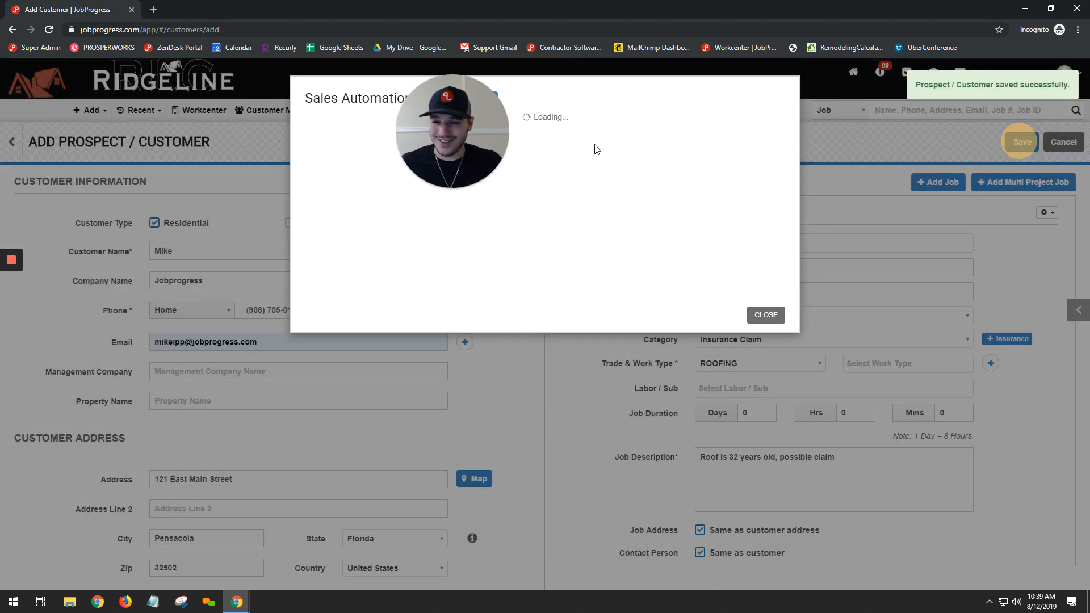
Assign the WON or LOST sales automation task to the customer's sales rep, send it, and close the dialog
{"action": "left_click_drag", "start_coordinate": [500, 134], "coordinate": [1070, 229]}
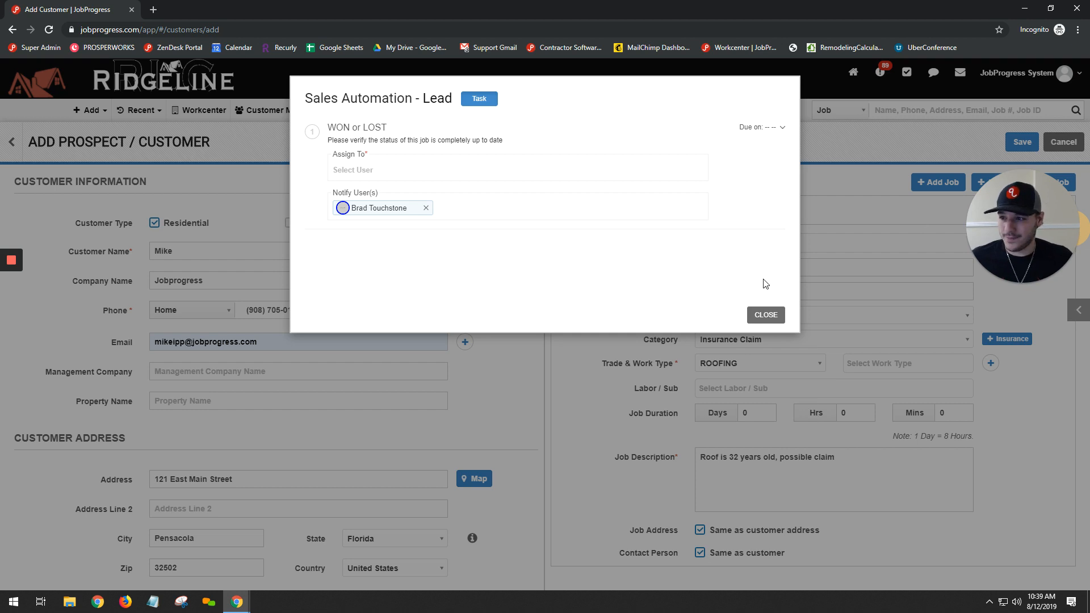
{"action": "left_click", "coordinate": [409, 139]}
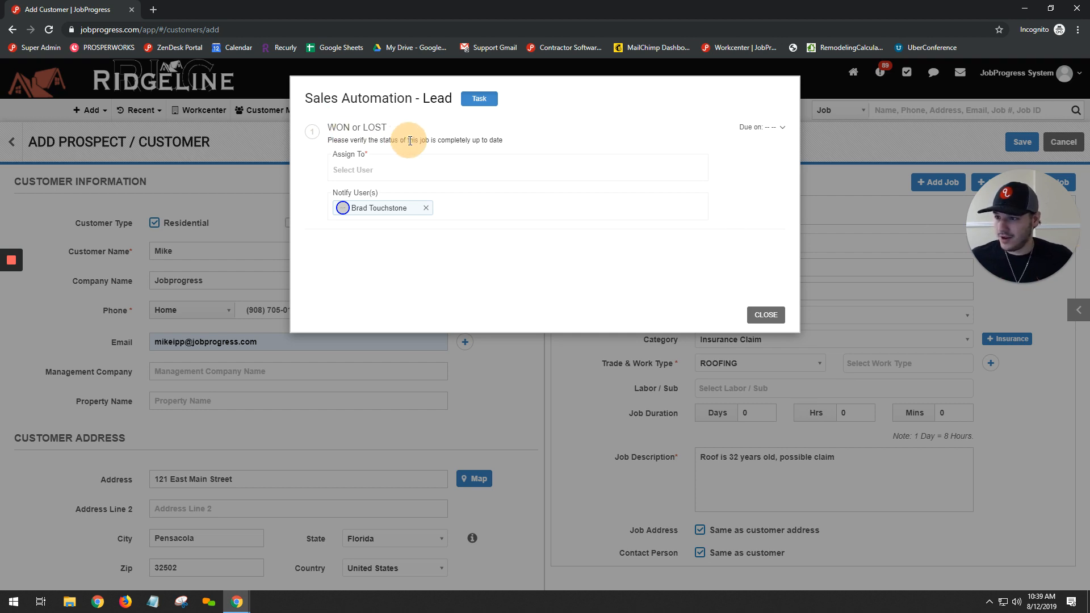
{"action": "left_click", "coordinate": [380, 172]}
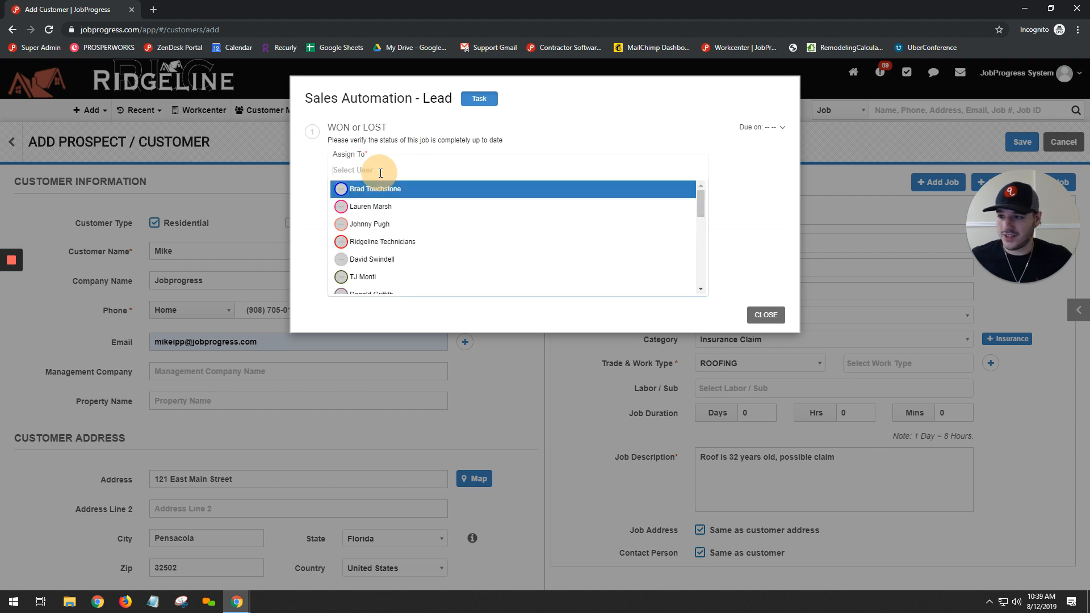
{"action": "left_click", "coordinate": [430, 197]}
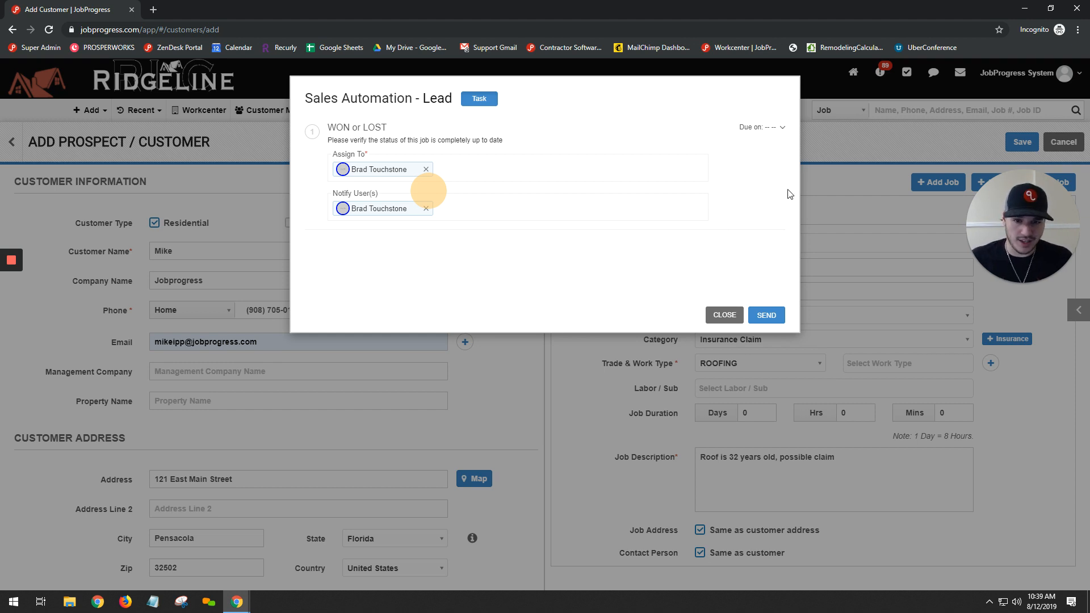
{"action": "left_click", "coordinate": [766, 316]}
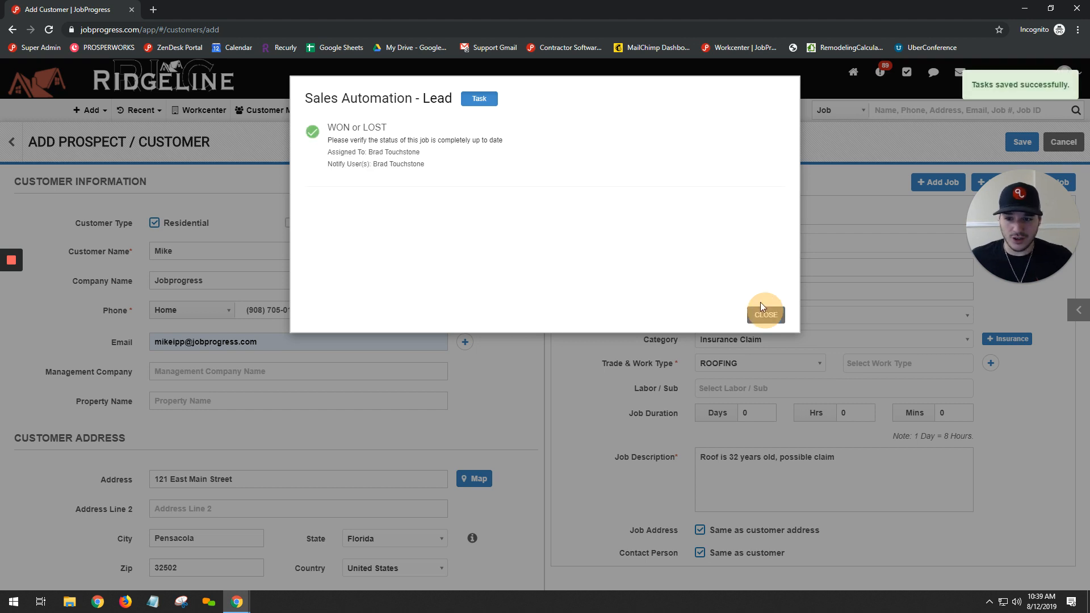
{"action": "left_click", "coordinate": [770, 317]}
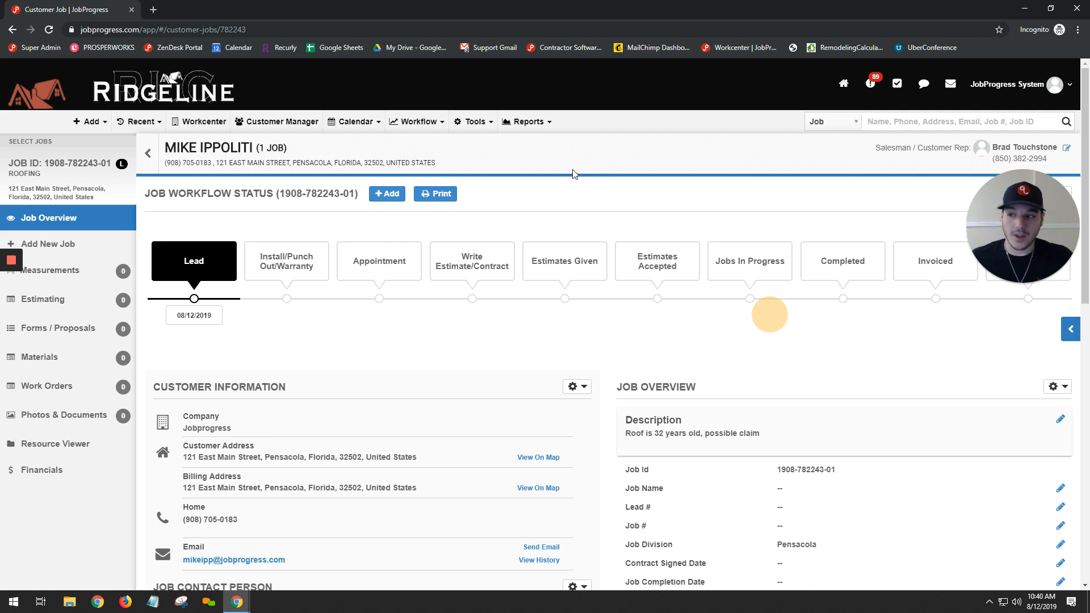
Look over the kinds of items that can be added to the job from its workflow status, without choosing one
{"action": "left_click", "coordinate": [386, 196]}
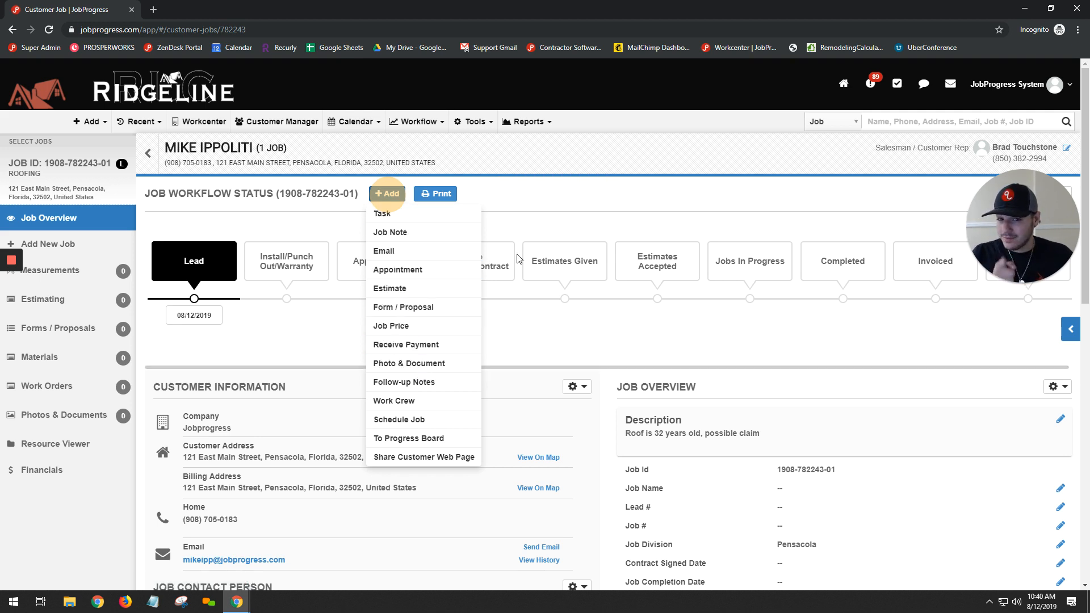
{"action": "left_click", "coordinate": [623, 200]}
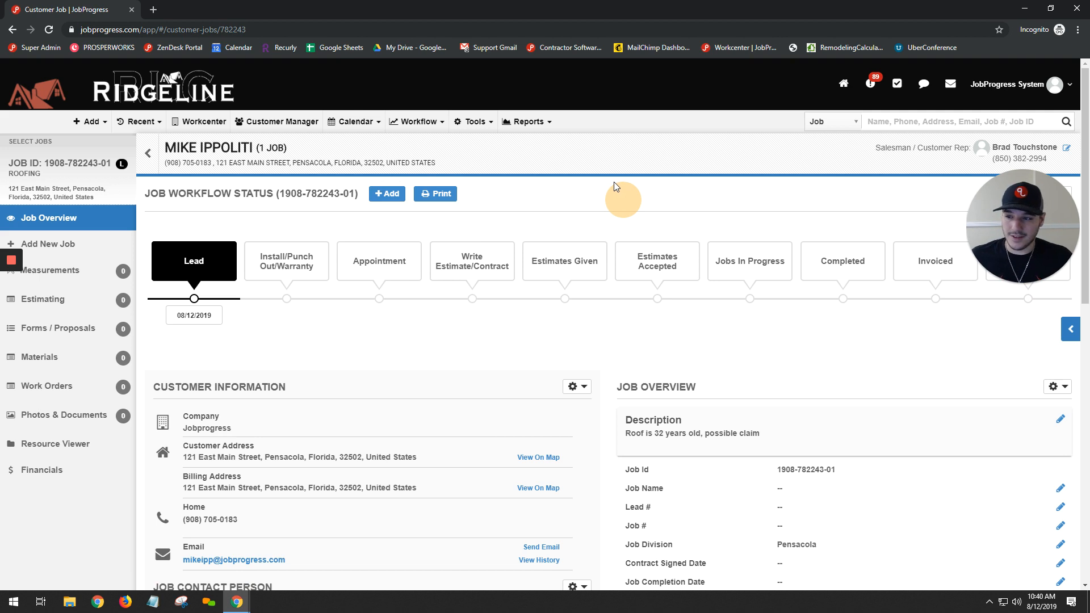